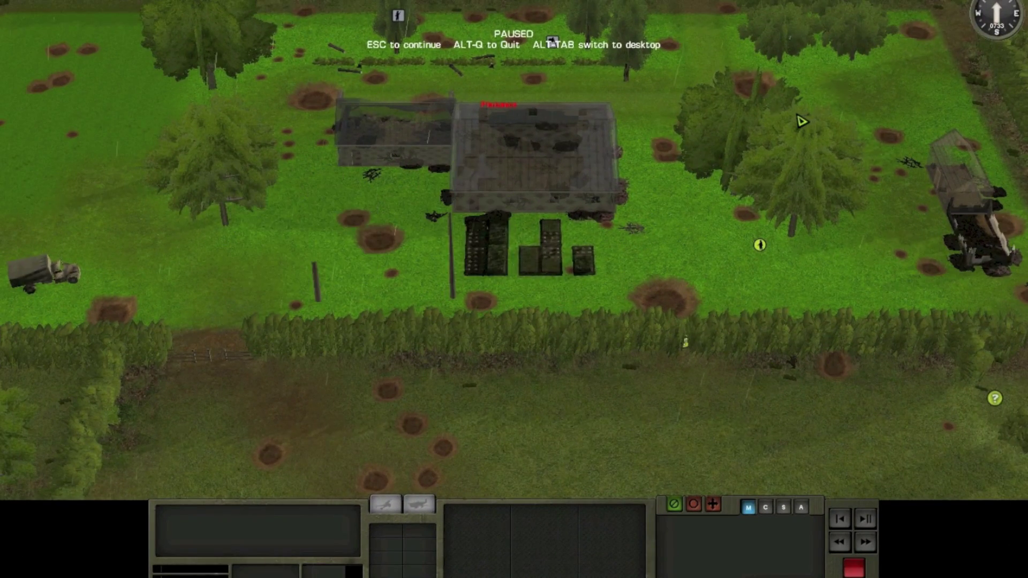
Hide tree foliage with Alt+T, look north over the farm and resume the battle.
key(alt+t)
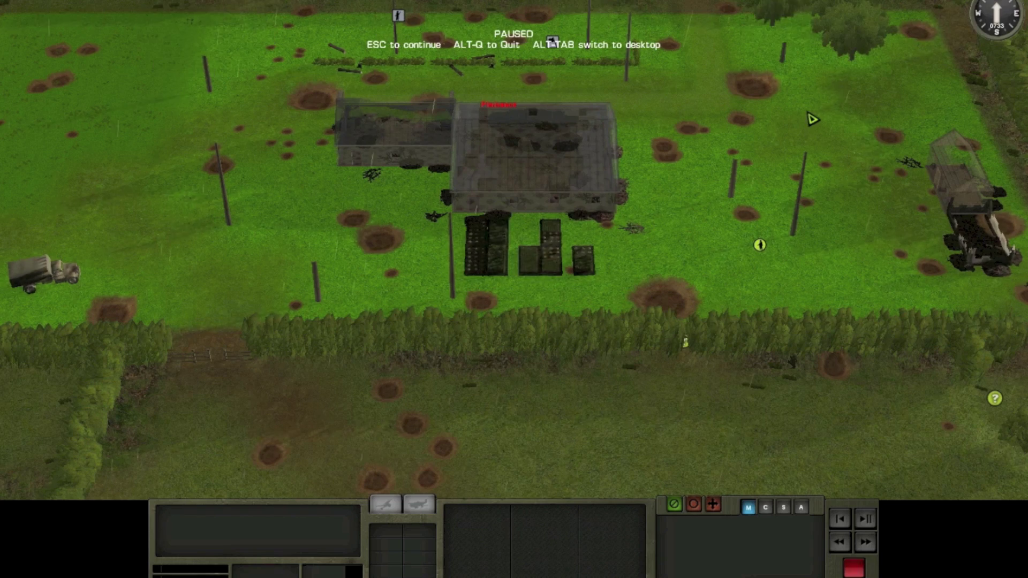
key(w)
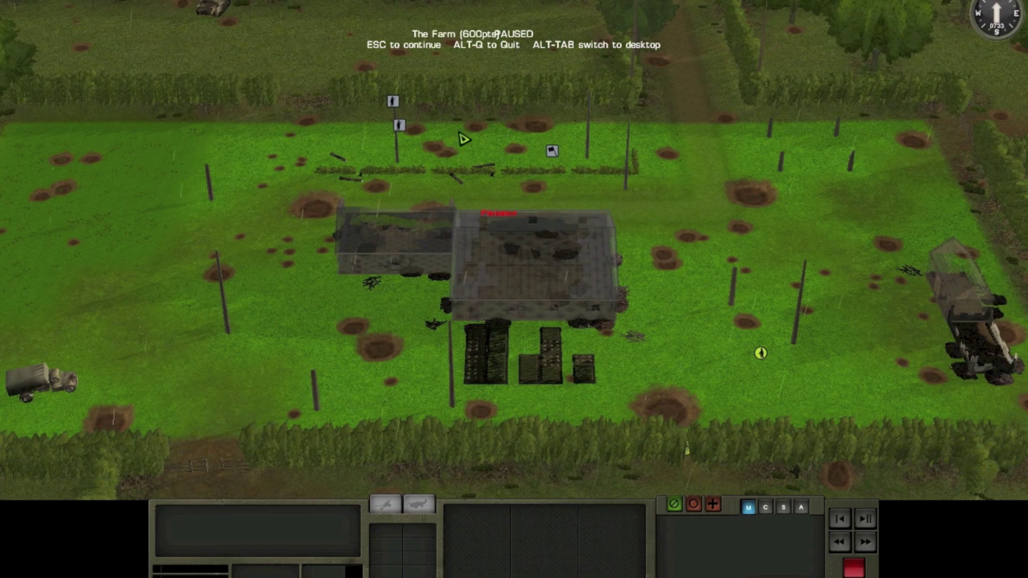
click(867, 520)
Survey the hedged fields south and east, recentre on the farm and select 2 Platoon HQ.
key(s)
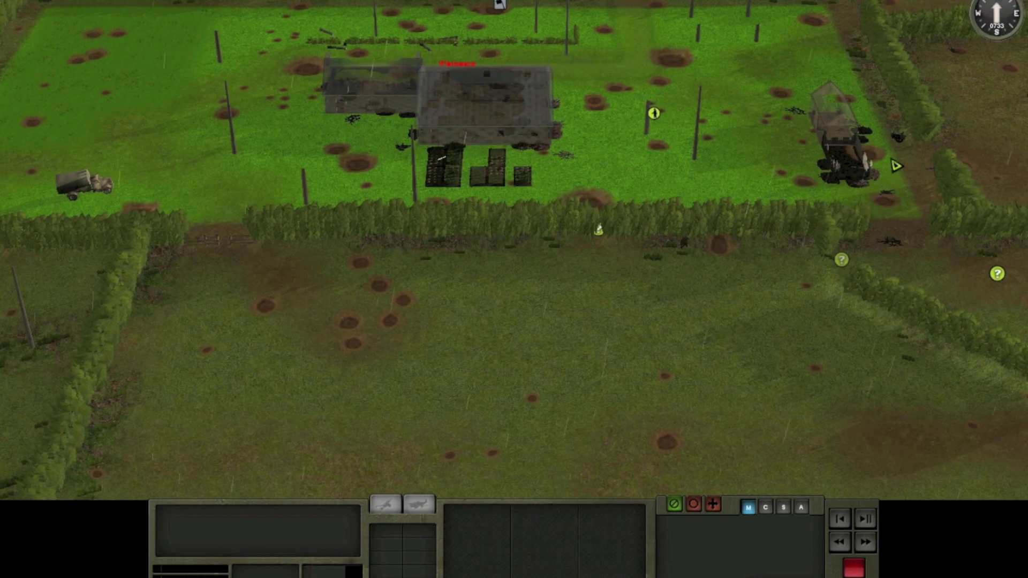
key(d)
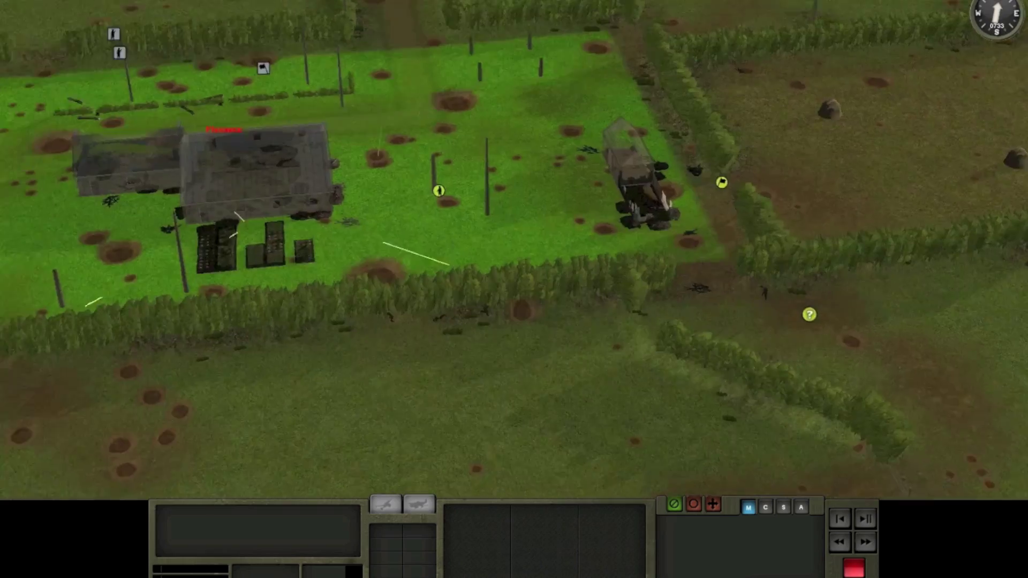
key(a)
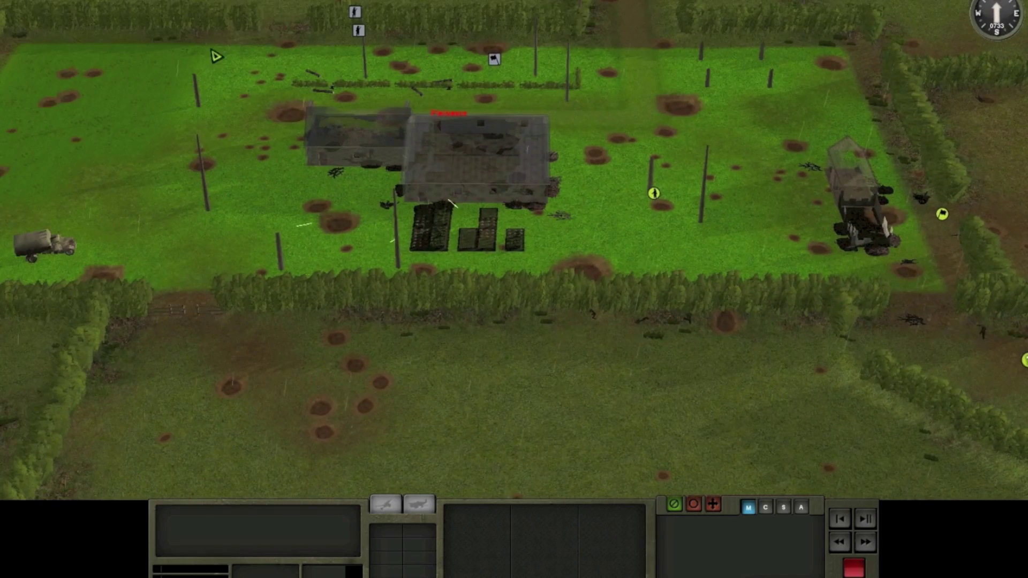
click(504, 71)
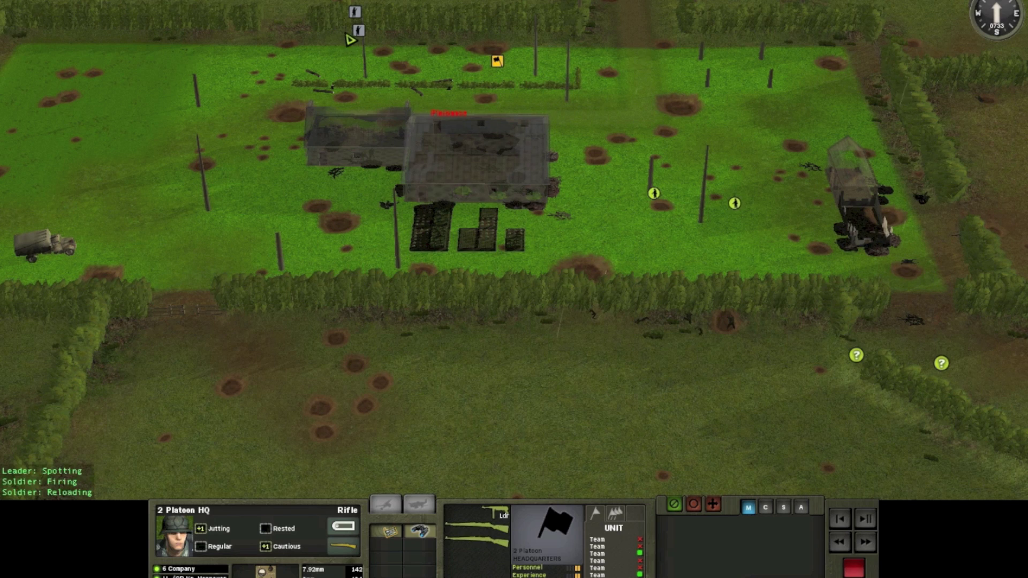
Alternate between the Breach Team and 2 Platoon HQ, ending with 2 Platoon HQ selected.
click(356, 31)
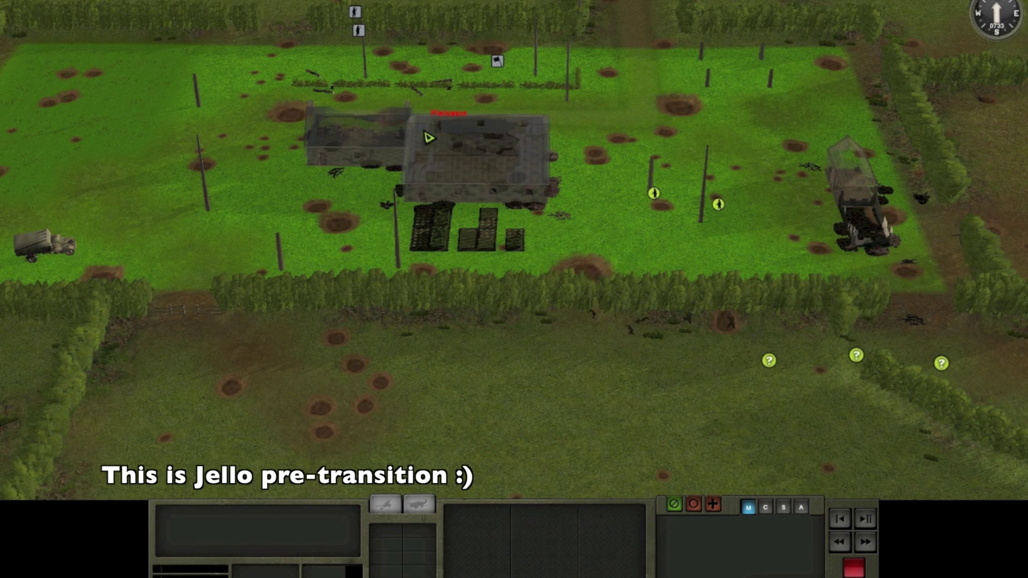
click(496, 61)
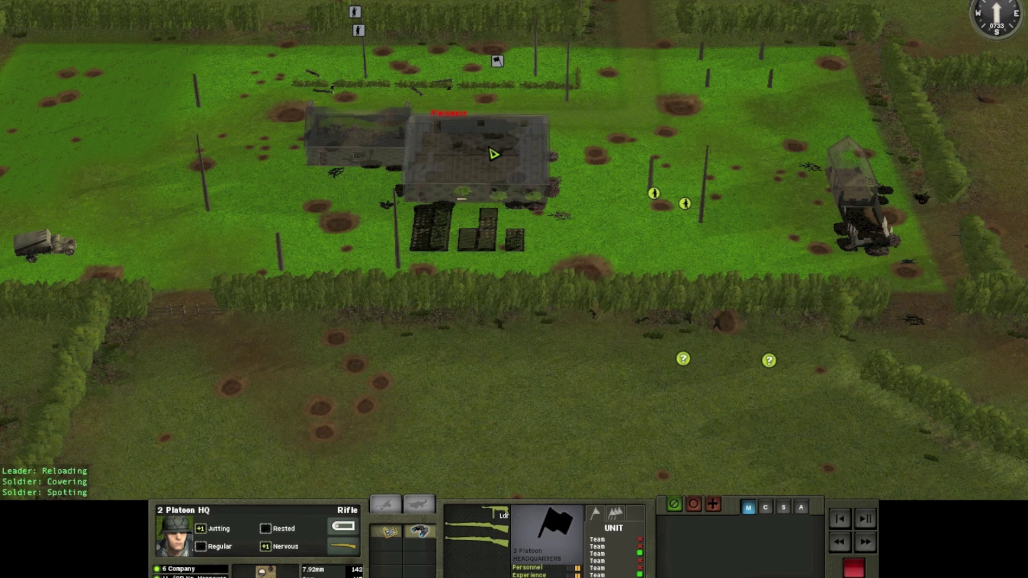
click(628, 183)
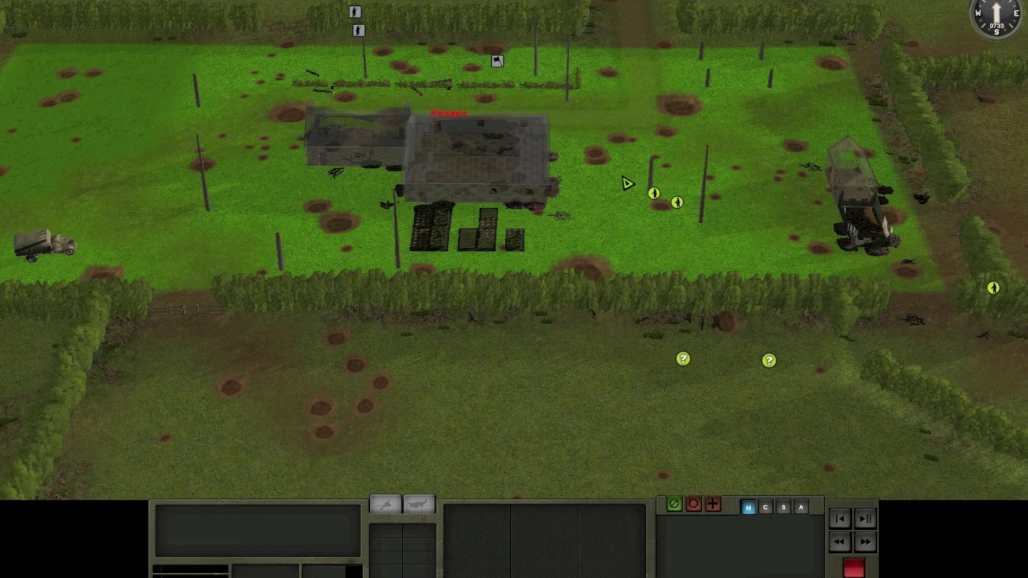
click(499, 62)
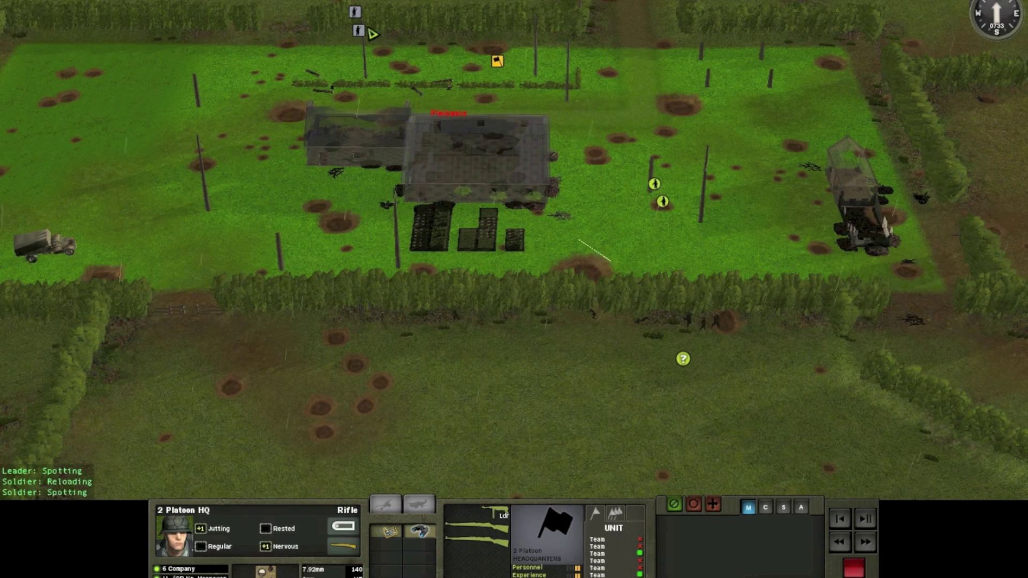
click(358, 32)
click(496, 61)
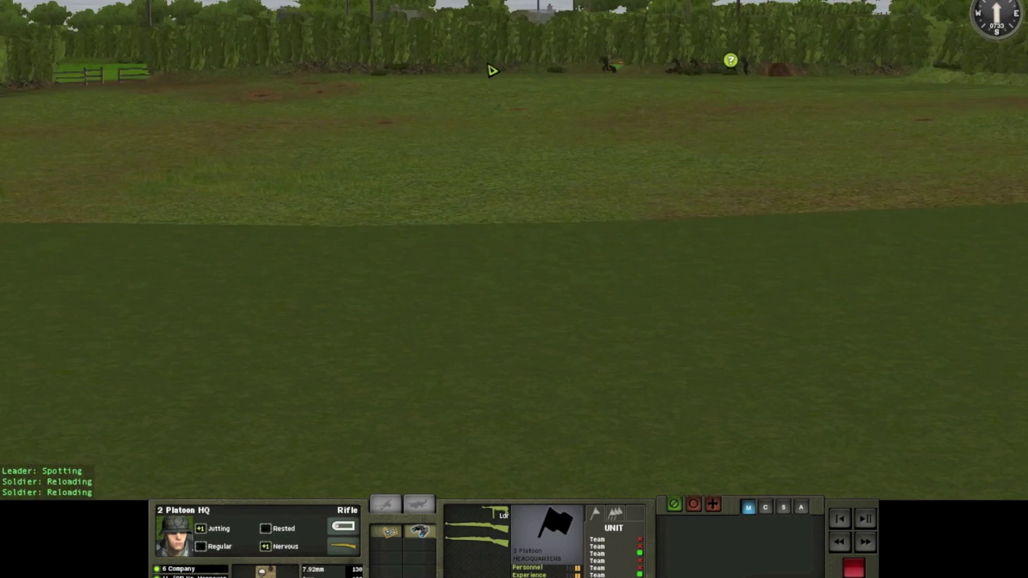
scroll(496, 160, up, 4)
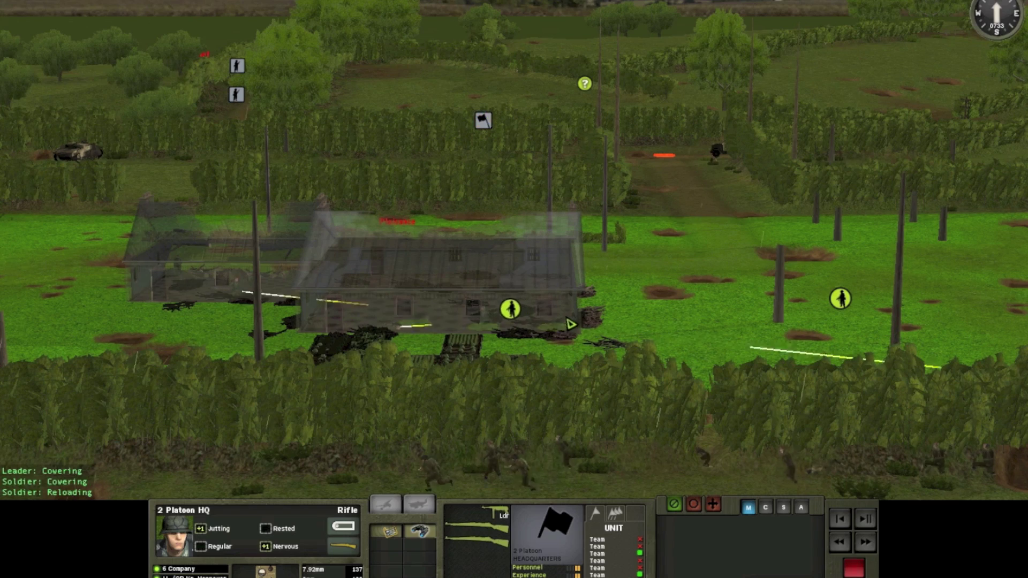
Check the Breach Team and 2 Platoon HQ, then rewind the last turn's replay.
click(236, 93)
click(412, 118)
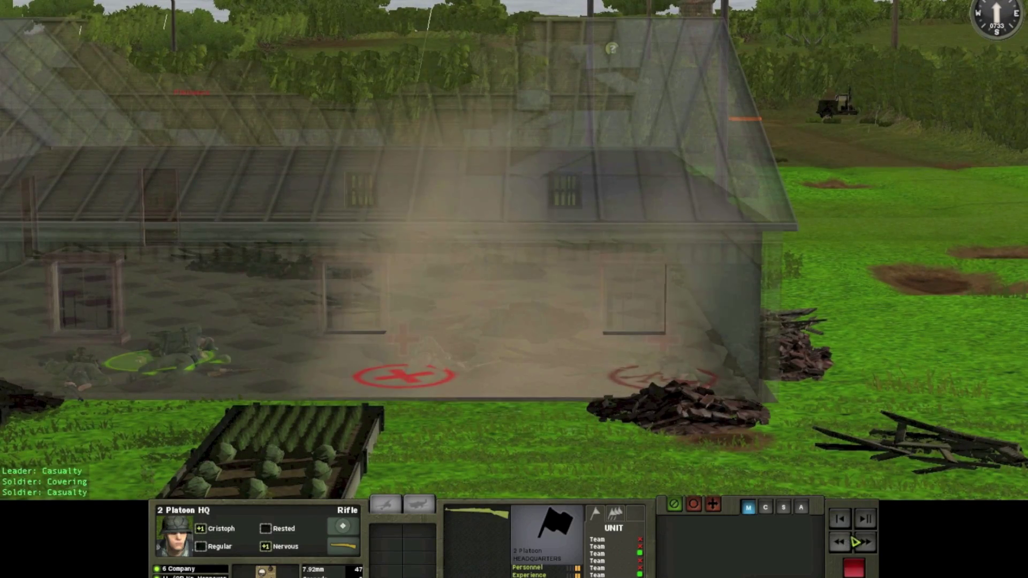
click(840, 542)
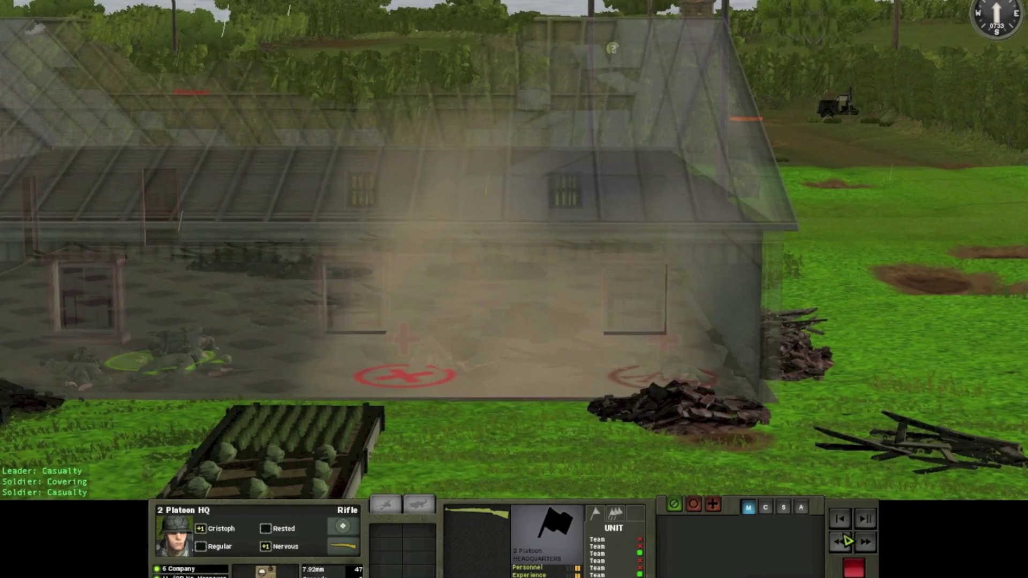
From an overhead farmhouse view, check the Breach Team and survey the fields east of it.
key(Tab)
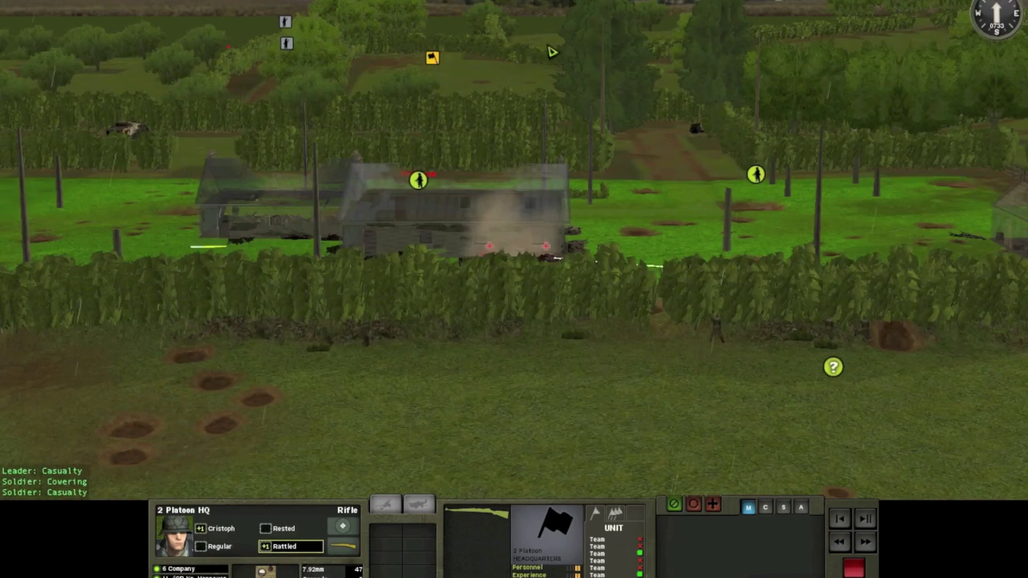
scroll(514, 241, up, 1)
scroll(514, 242, up, 2)
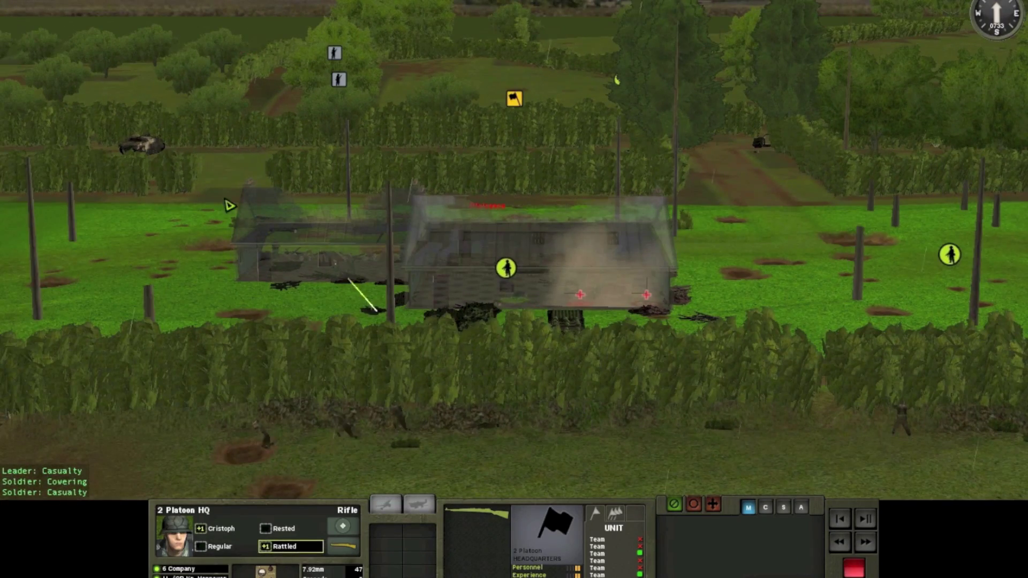
click(228, 206)
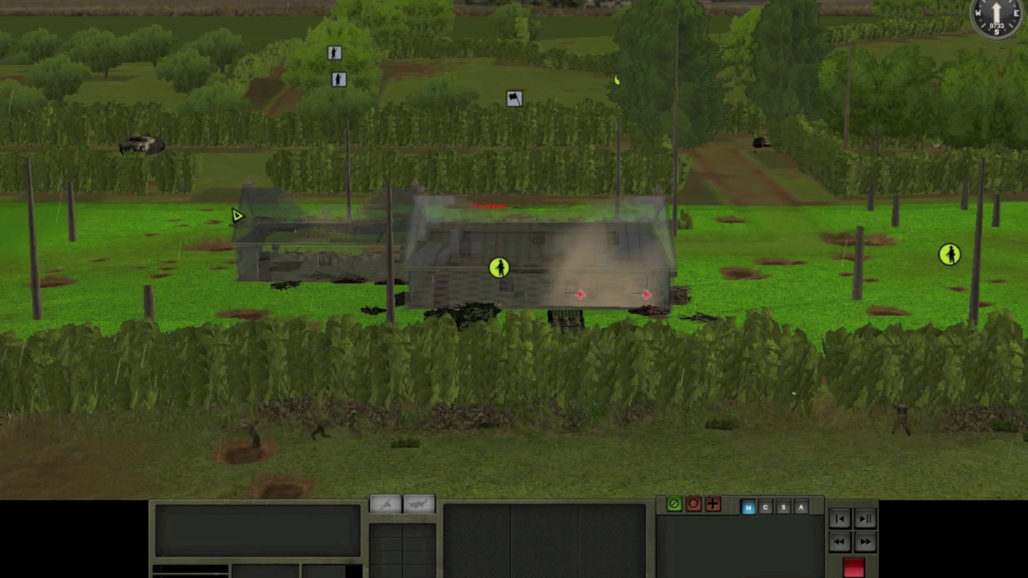
click(338, 80)
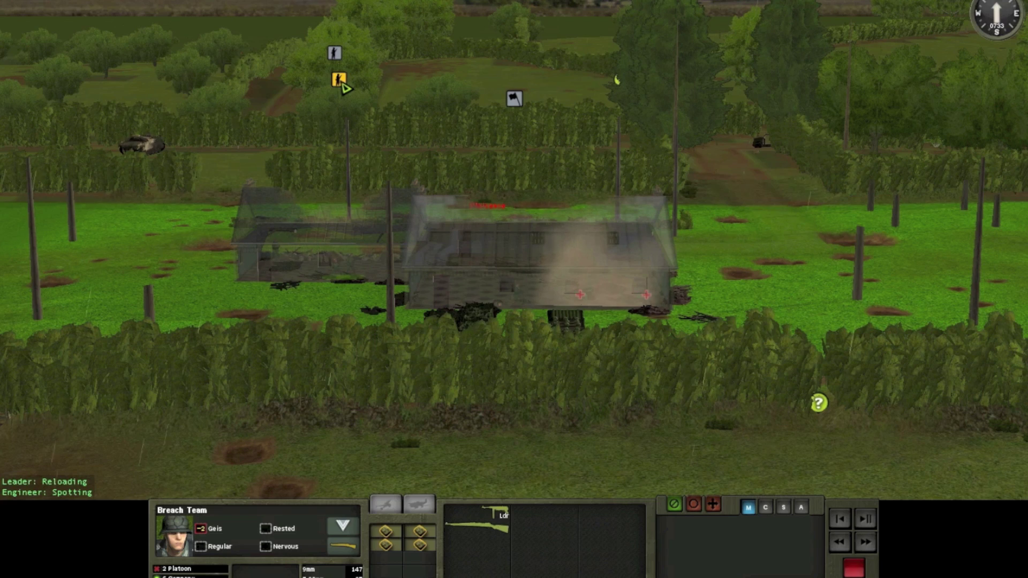
click(678, 365)
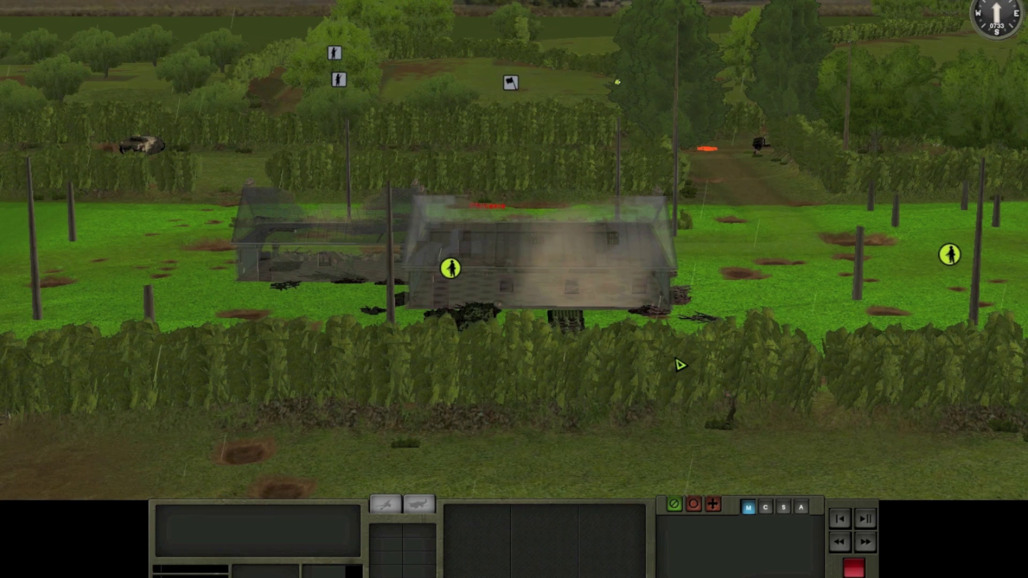
key(d)
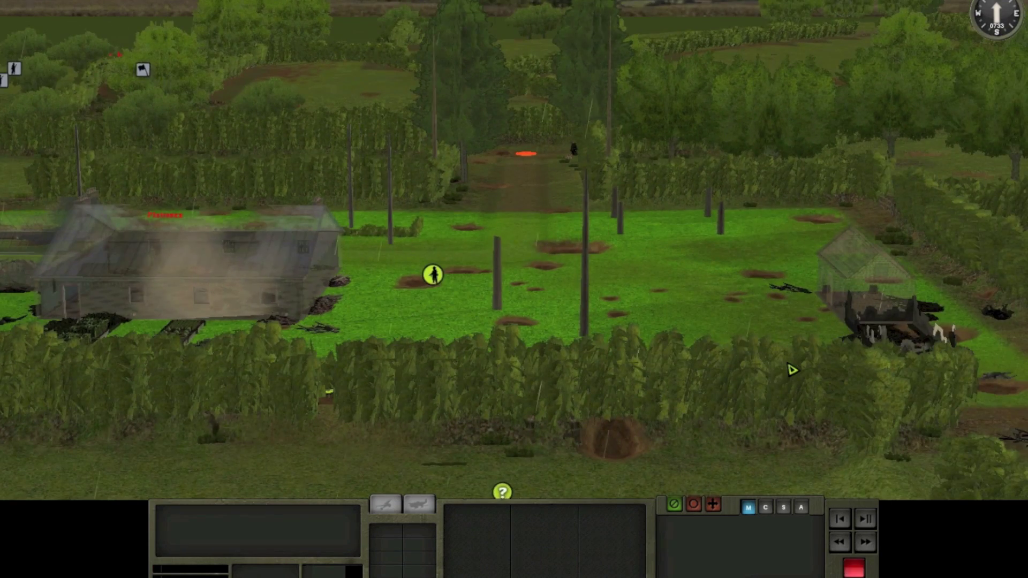
key(d)
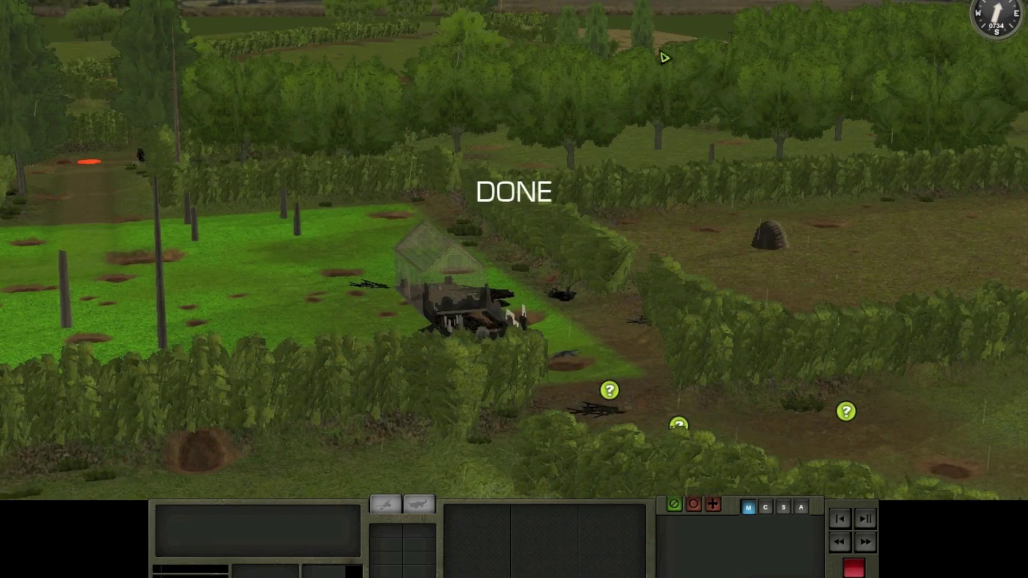
key(a)
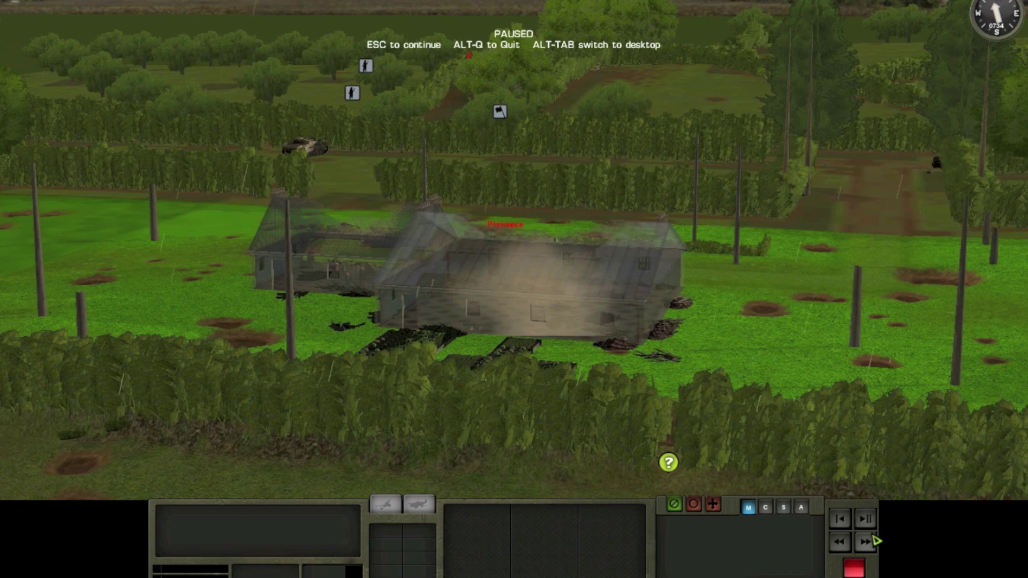
Resume the battle and sweep the view across the farm buildings while checking 2 Platoon HQ.
click(866, 519)
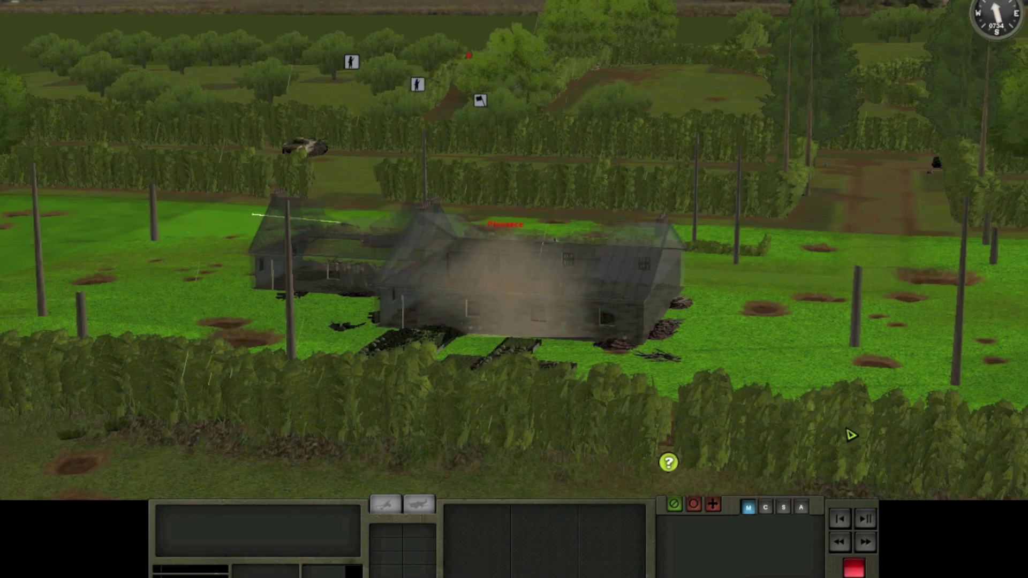
drag(848, 432, 563, 418)
drag(939, 254, 321, 377)
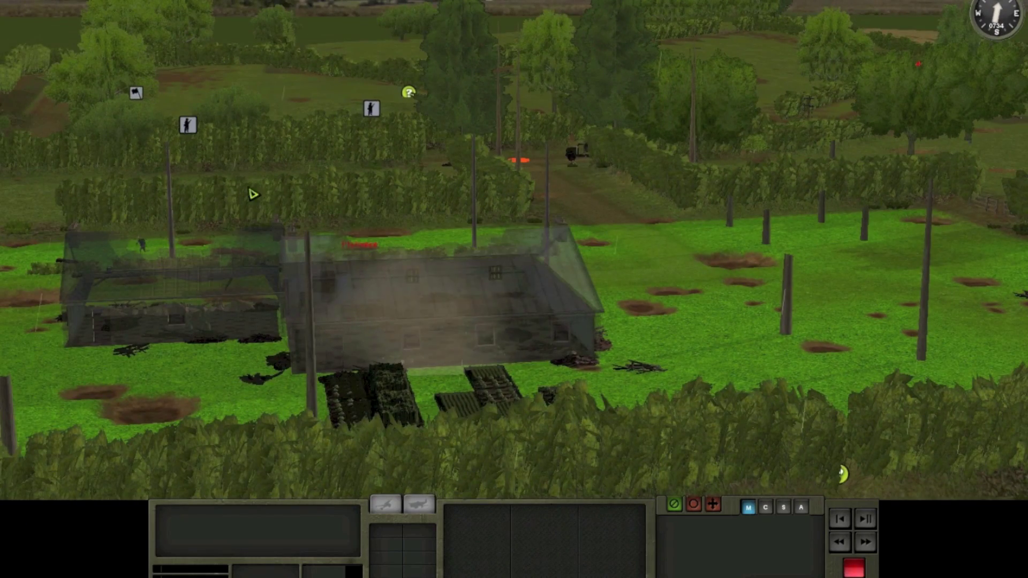
click(87, 83)
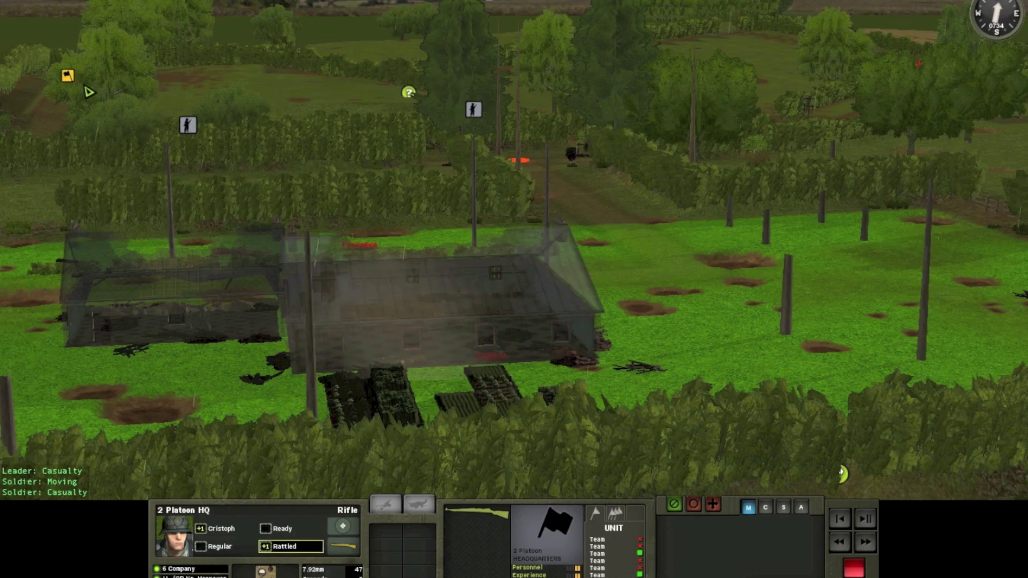
drag(840, 450, 402, 240)
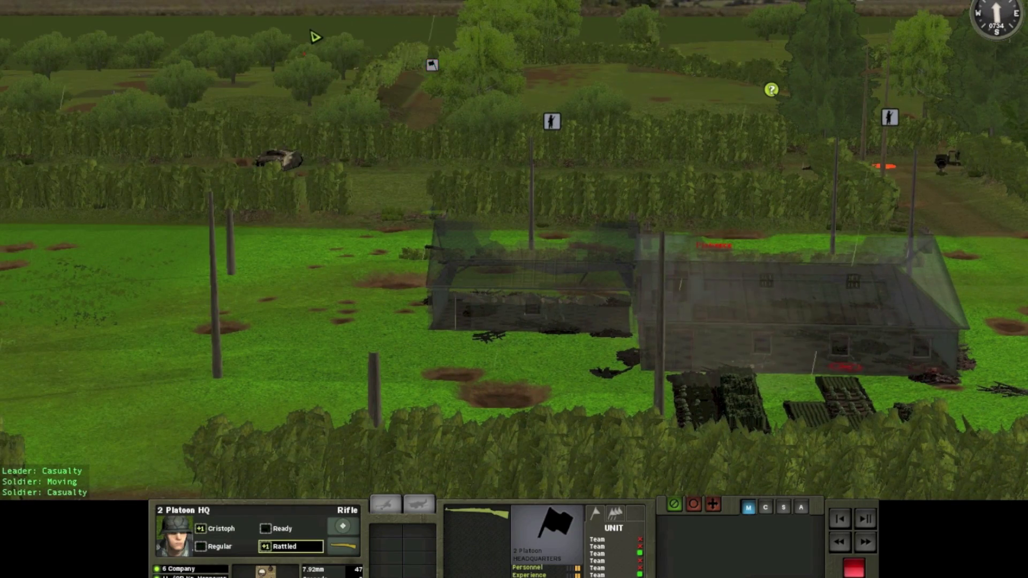
drag(438, 42, 798, 275)
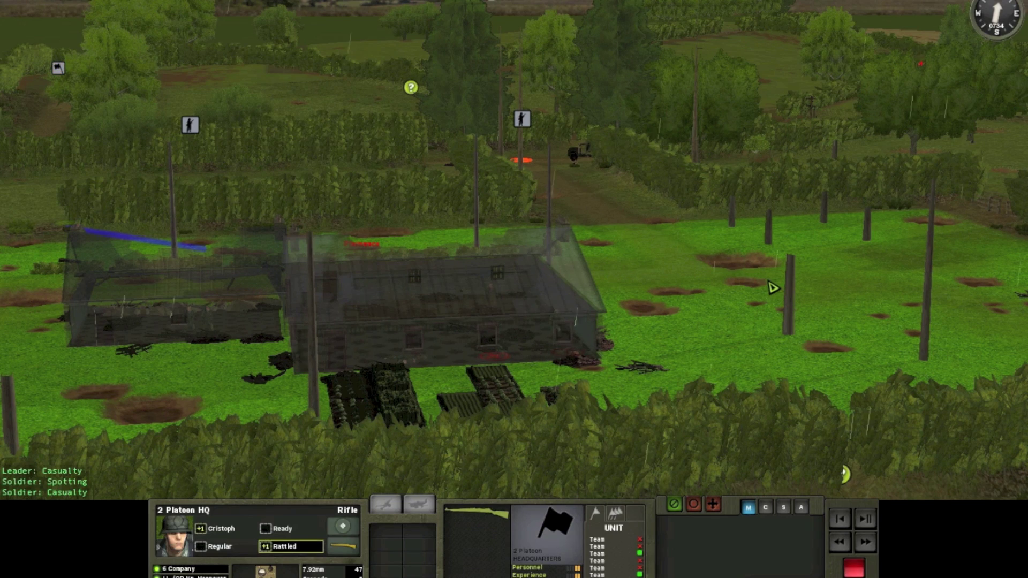
click(769, 287)
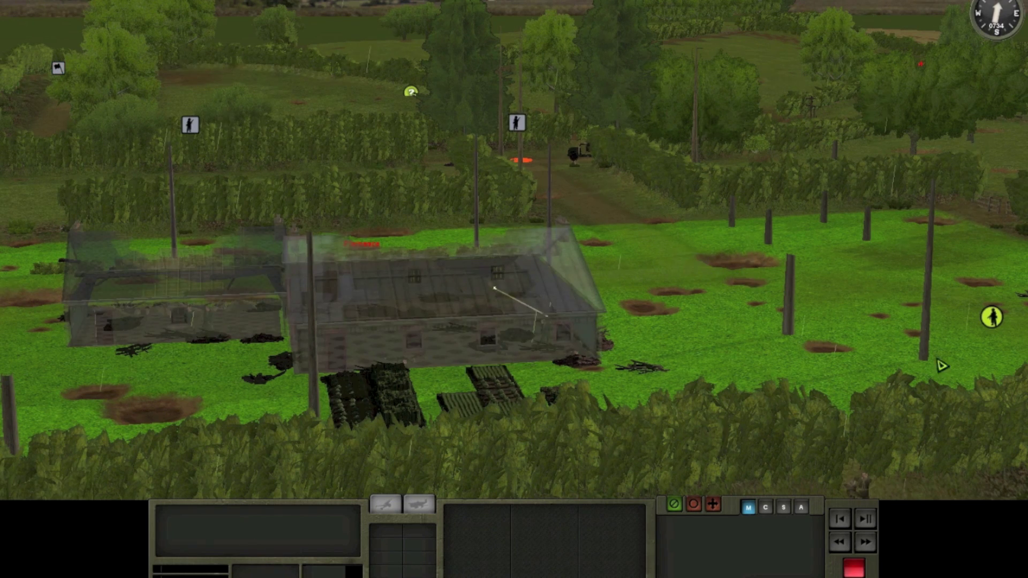
Move along the hedge toward the farmhouse, checking the Scout Team, then the Breach Team.
key(d)
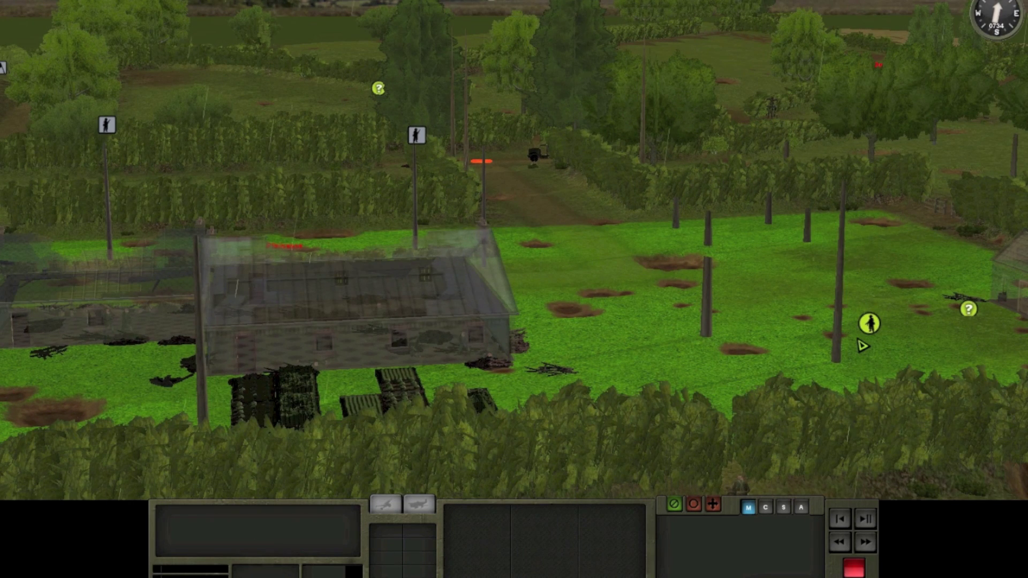
key(s)
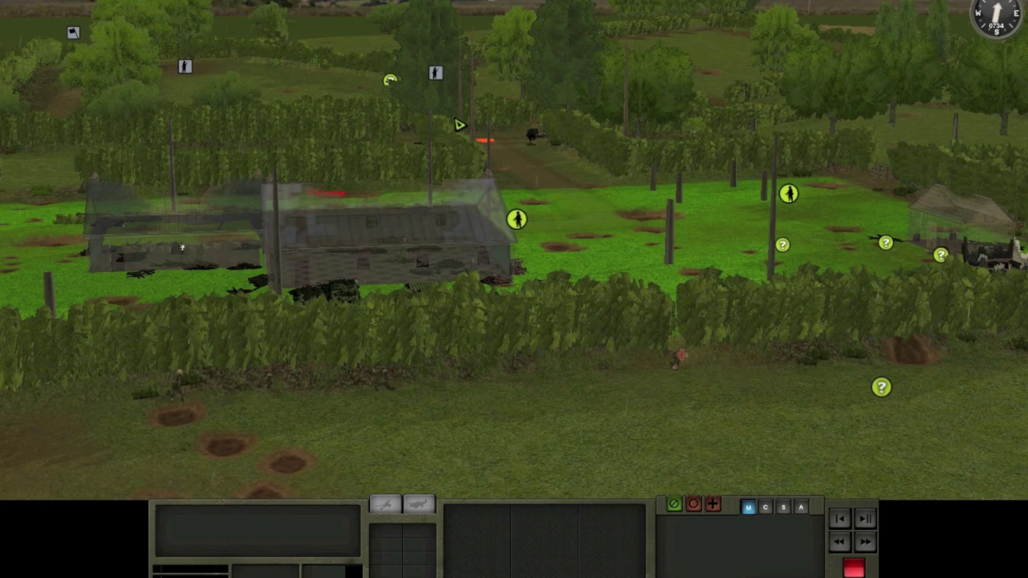
click(401, 67)
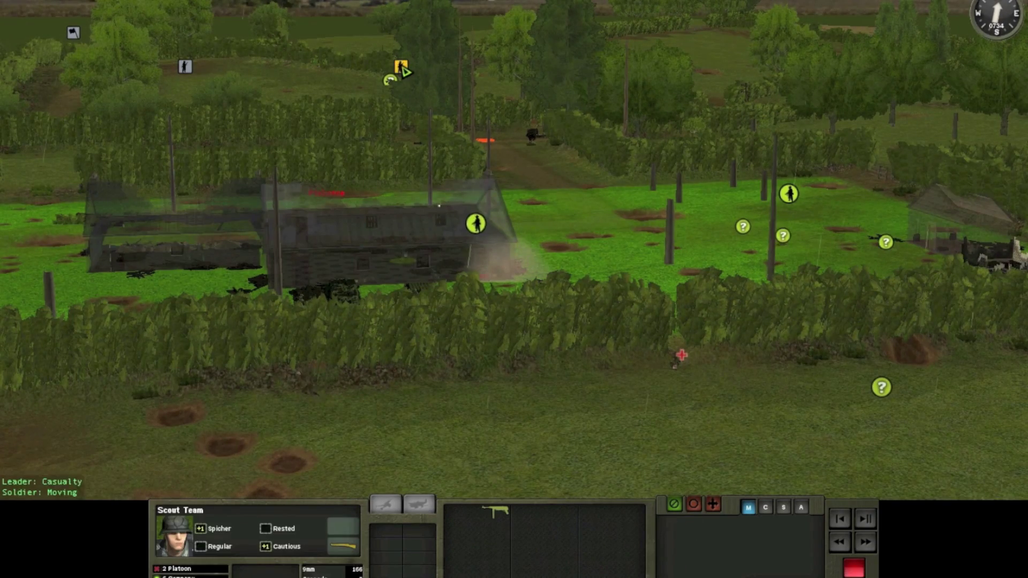
key(d)
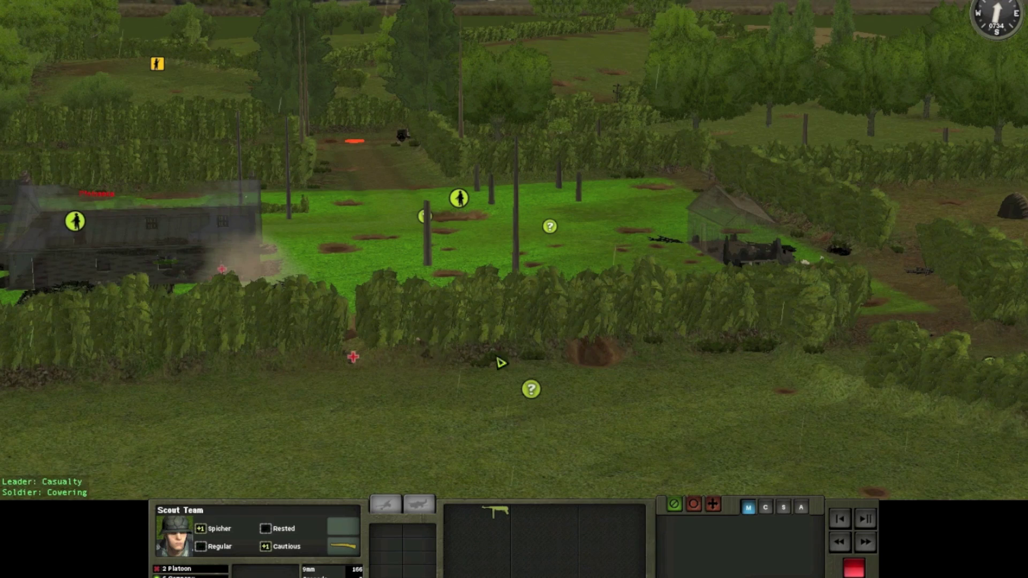
key(a)
key(a)
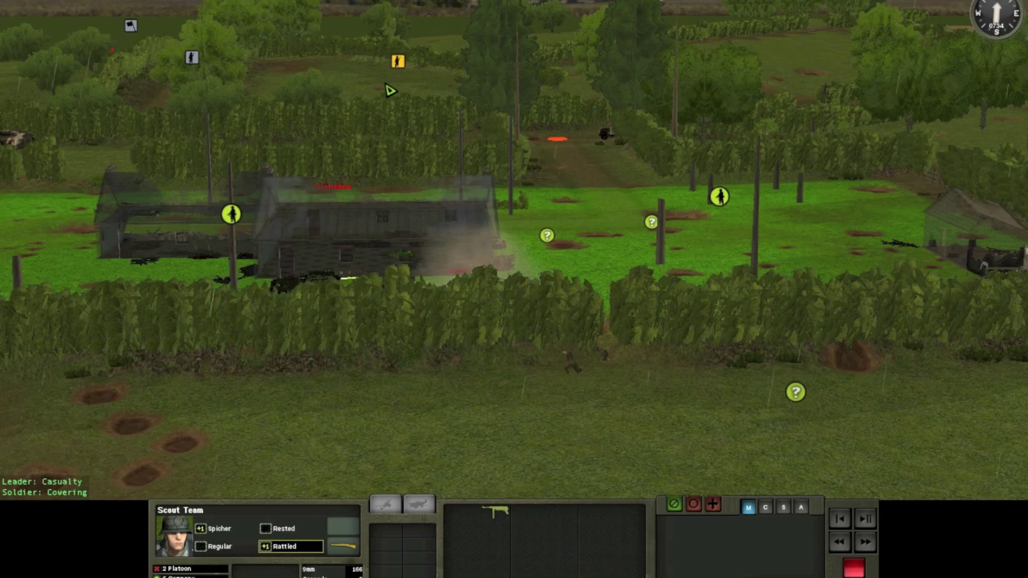
key(a)
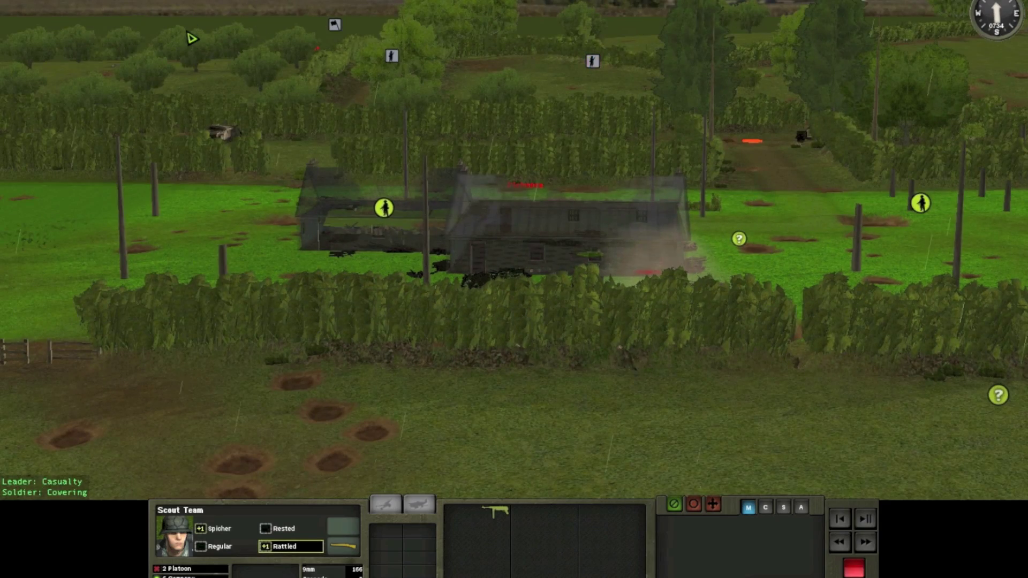
key(w)
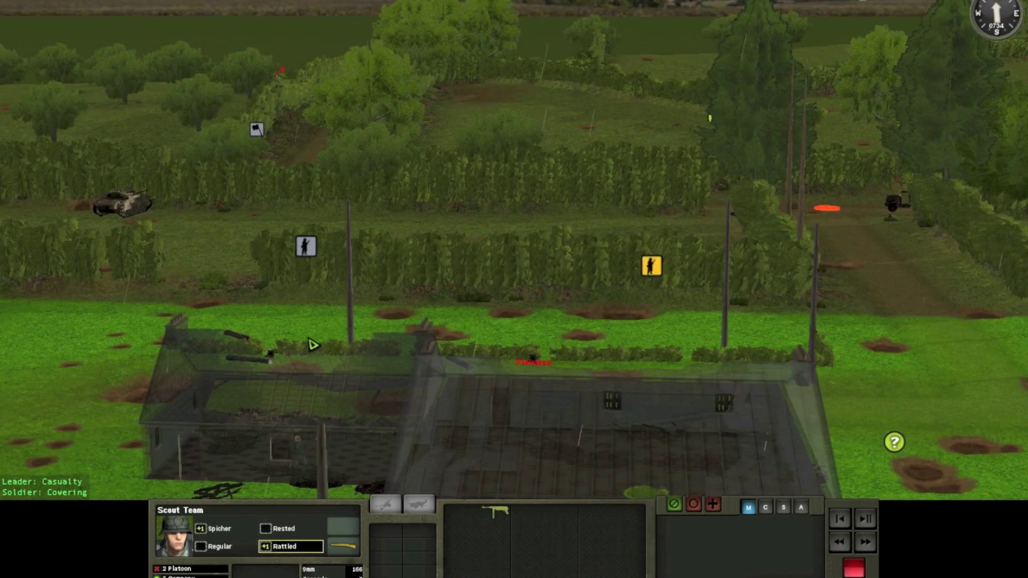
scroll(312, 345, down, 3)
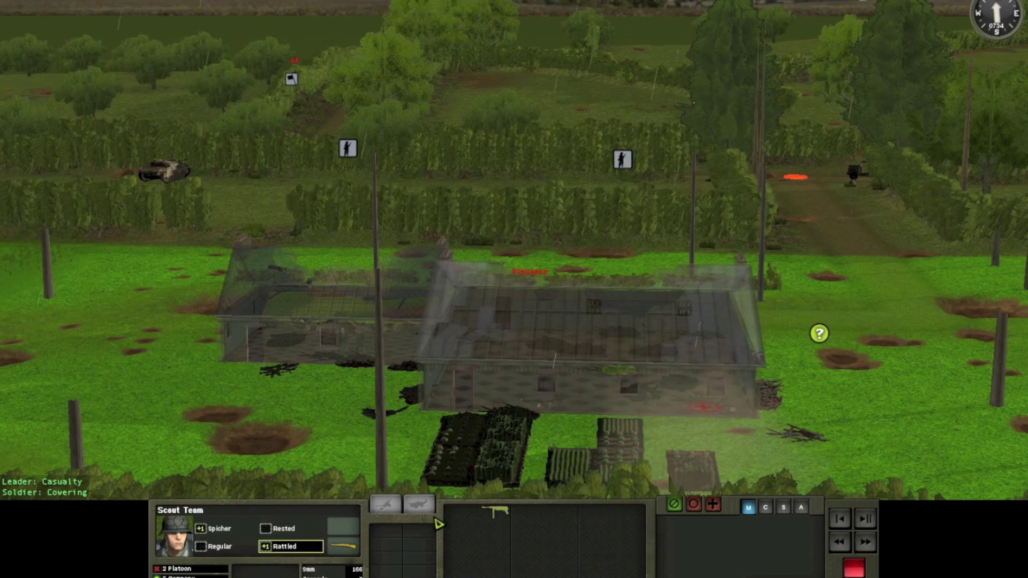
scroll(439, 524, down, 3)
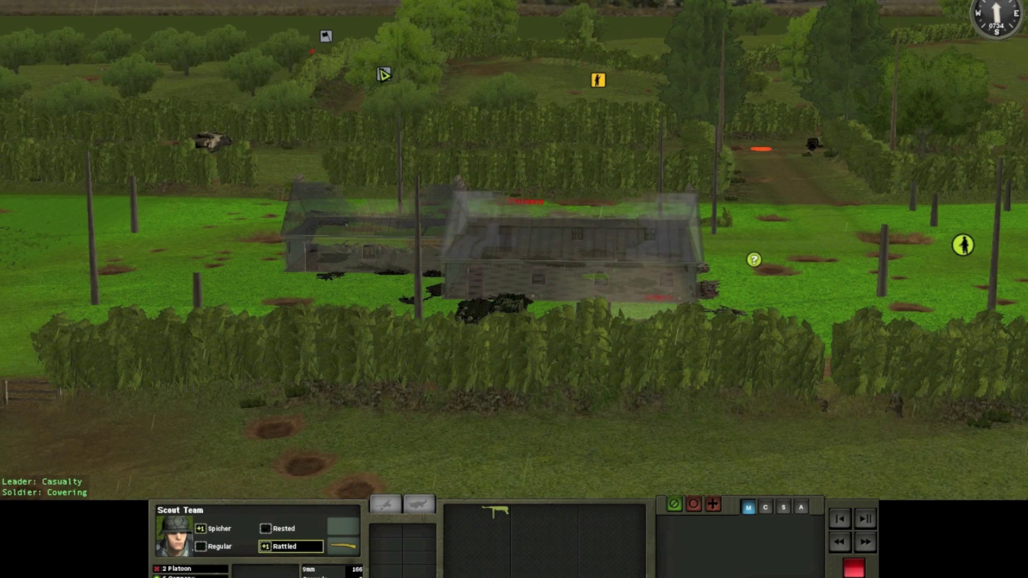
click(384, 75)
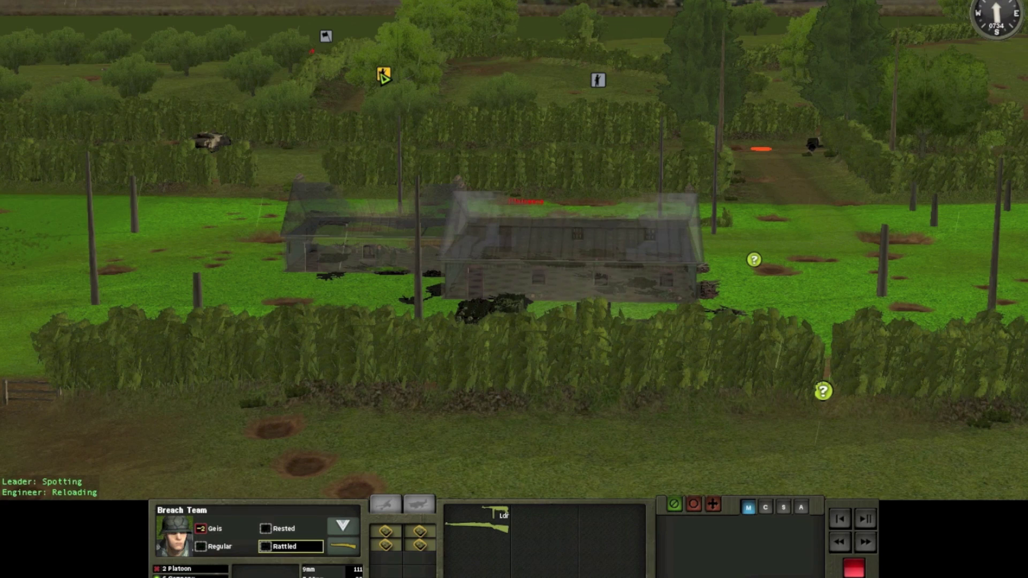
Check the Light Machinegun Team, then order the Scout Team to QUICK move toward the burning farmhouse.
click(520, 283)
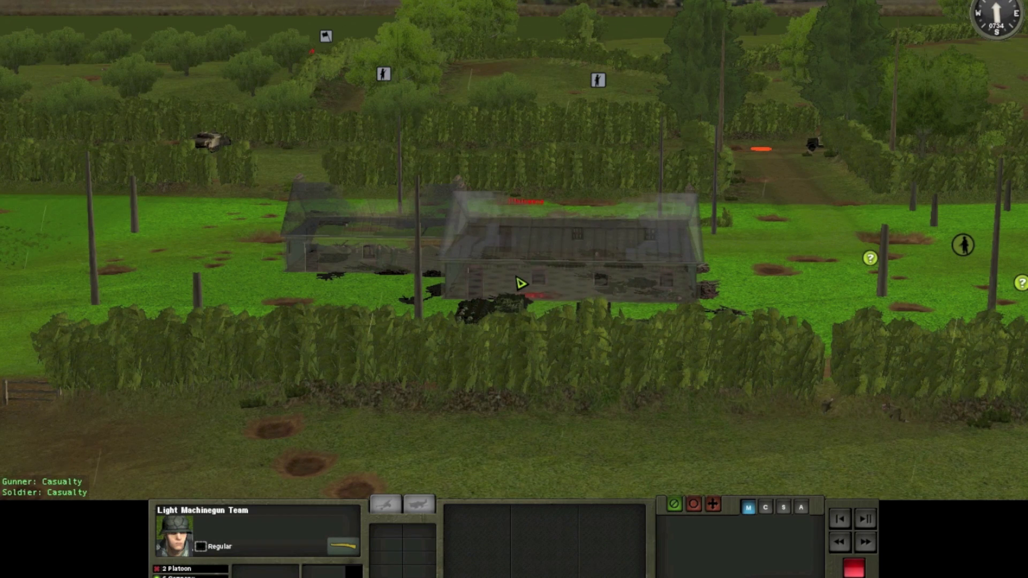
key(d)
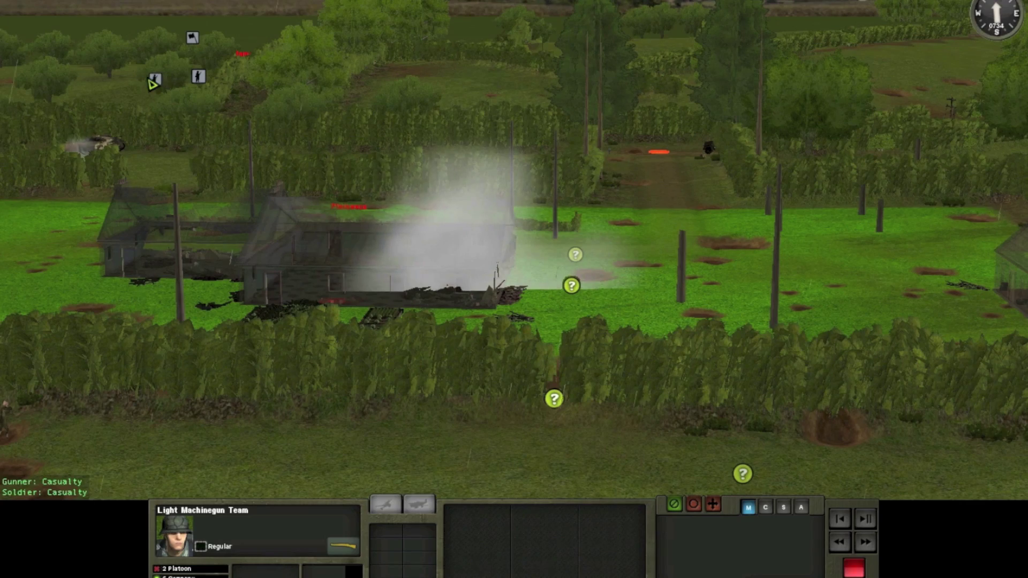
click(149, 83)
key(a)
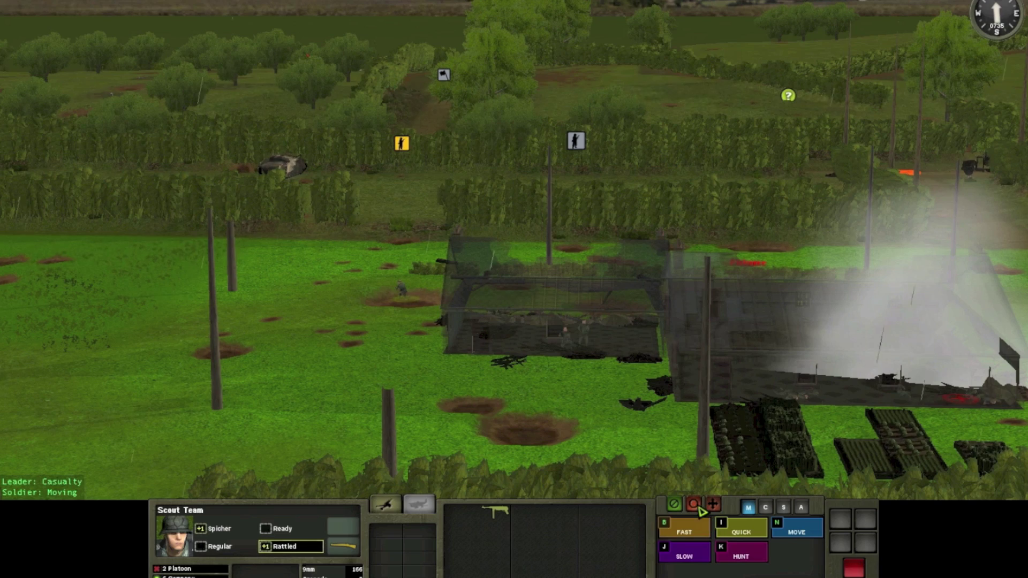
click(740, 522)
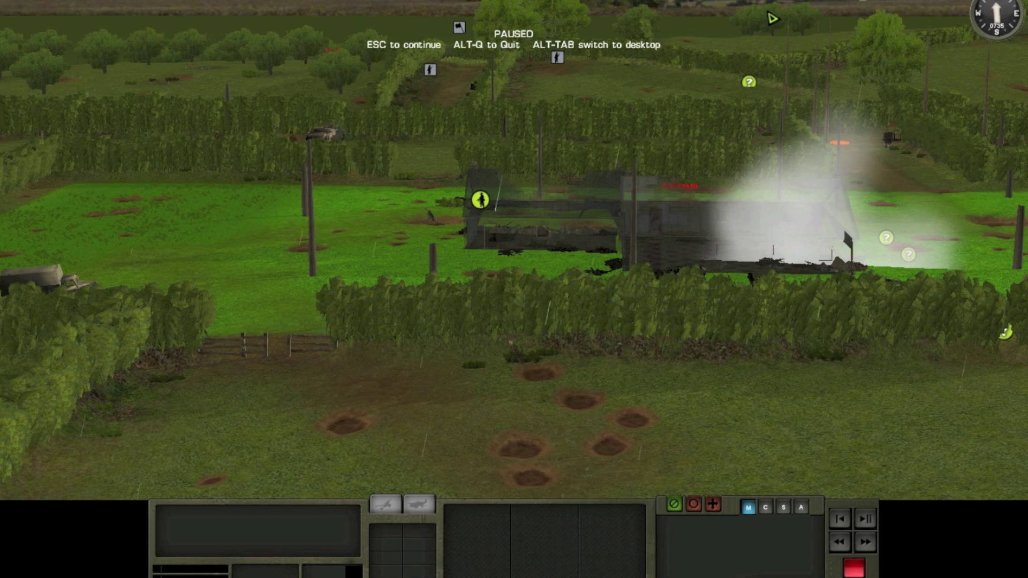
scroll(514, 289, up, 3)
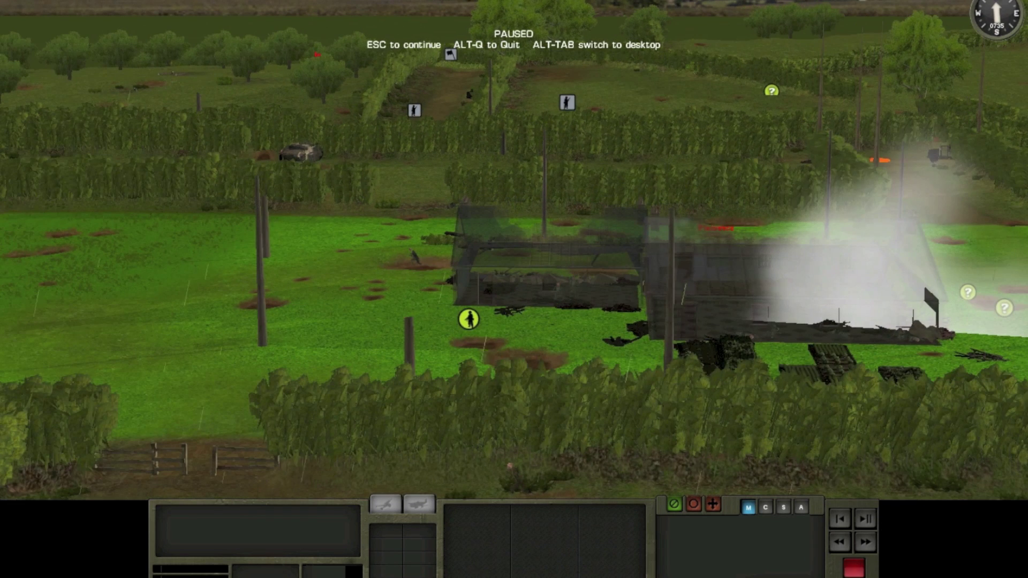
Select the Scout Team, look left and right across the map, and resume at the farmhouse.
click(415, 111)
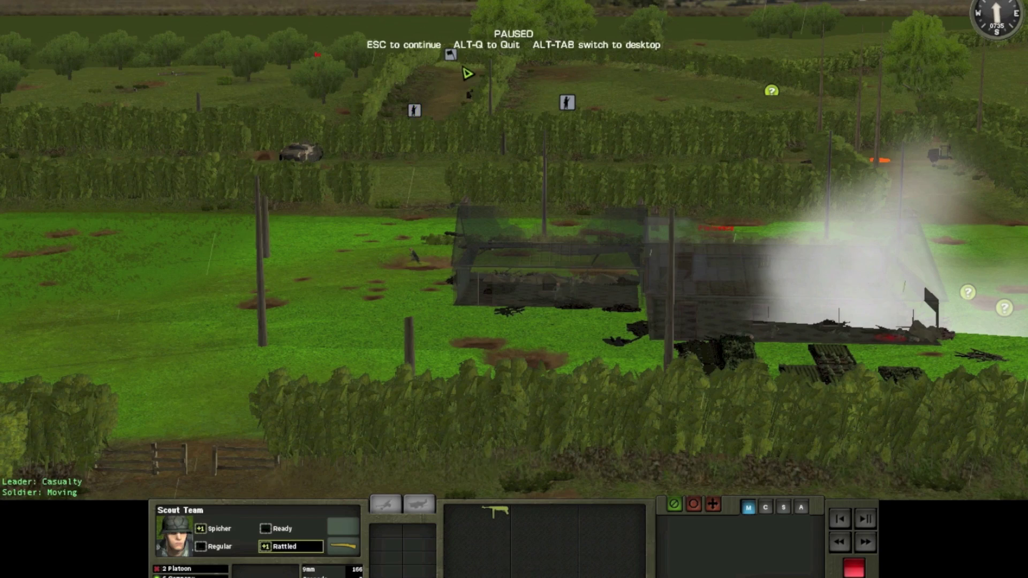
key(Left)
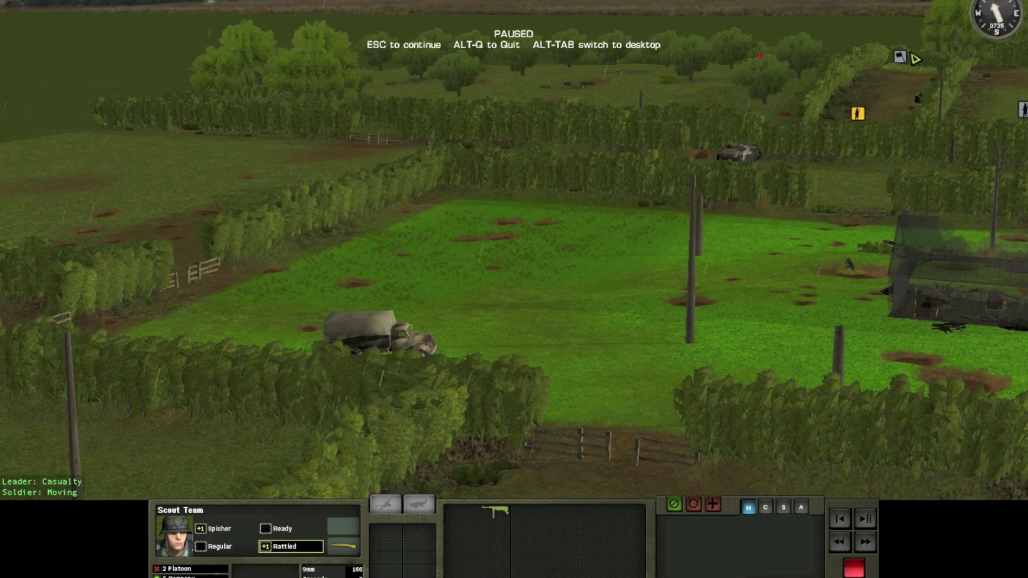
key(Right)
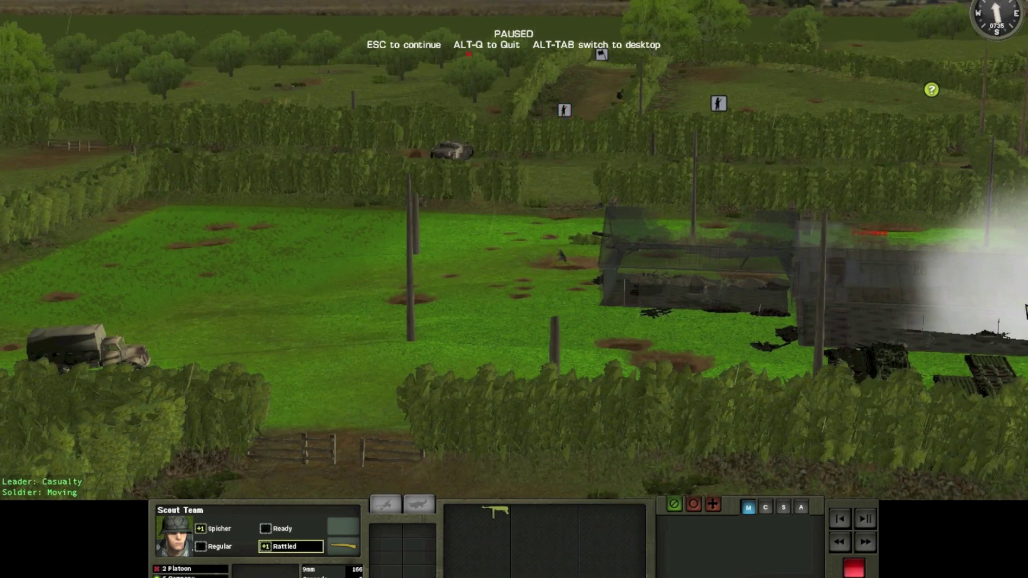
key(Right)
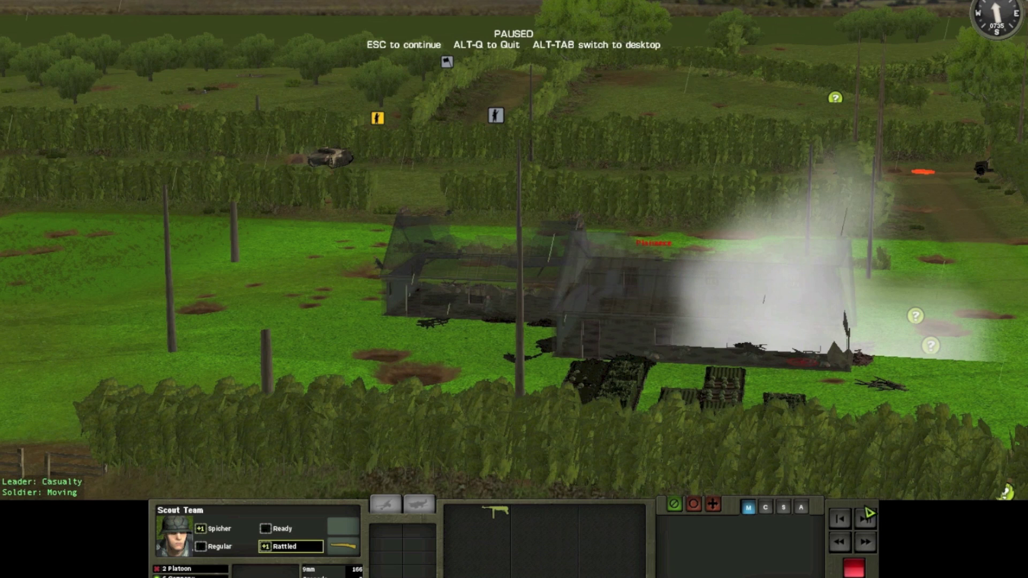
click(867, 518)
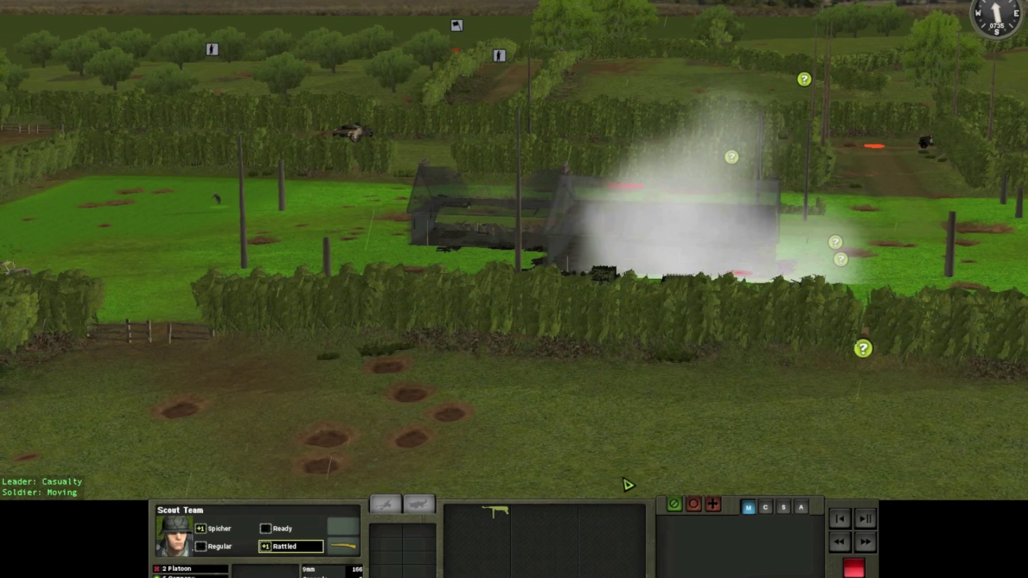
Briefly check the Breach Team and 2 Platoon HQ around the farmhouse, clearing selection afterwards.
click(341, 484)
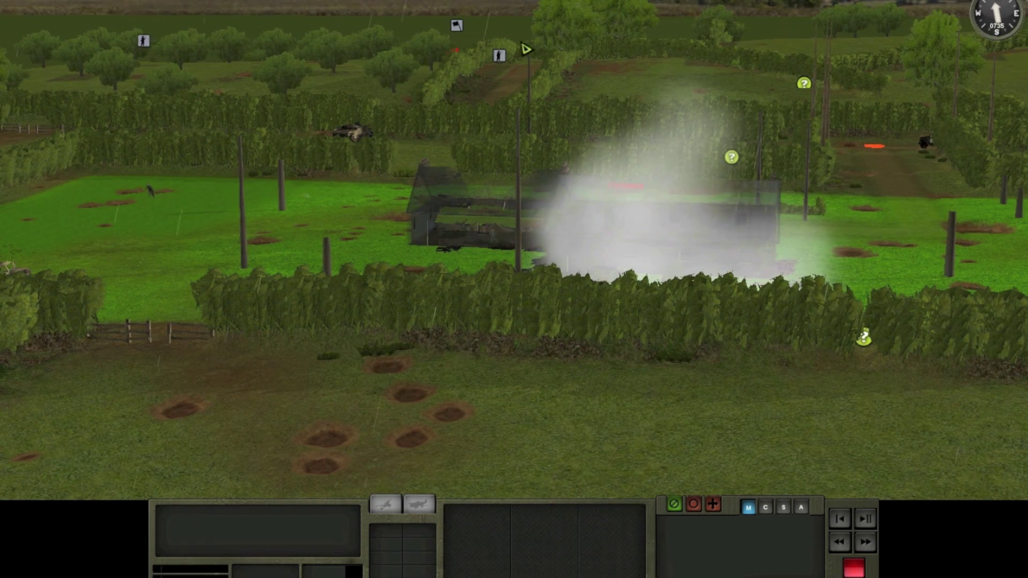
click(498, 54)
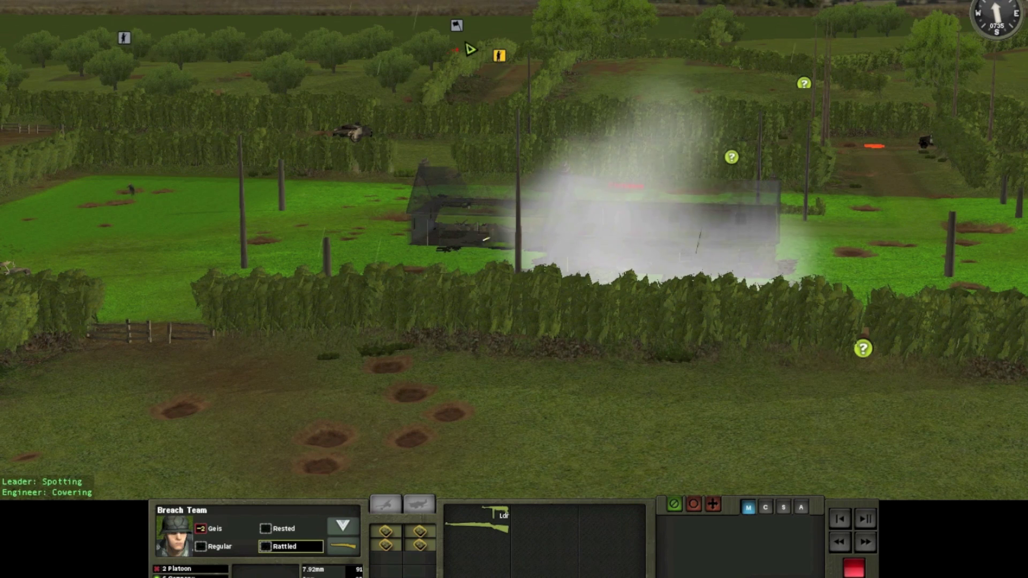
click(456, 25)
click(231, 230)
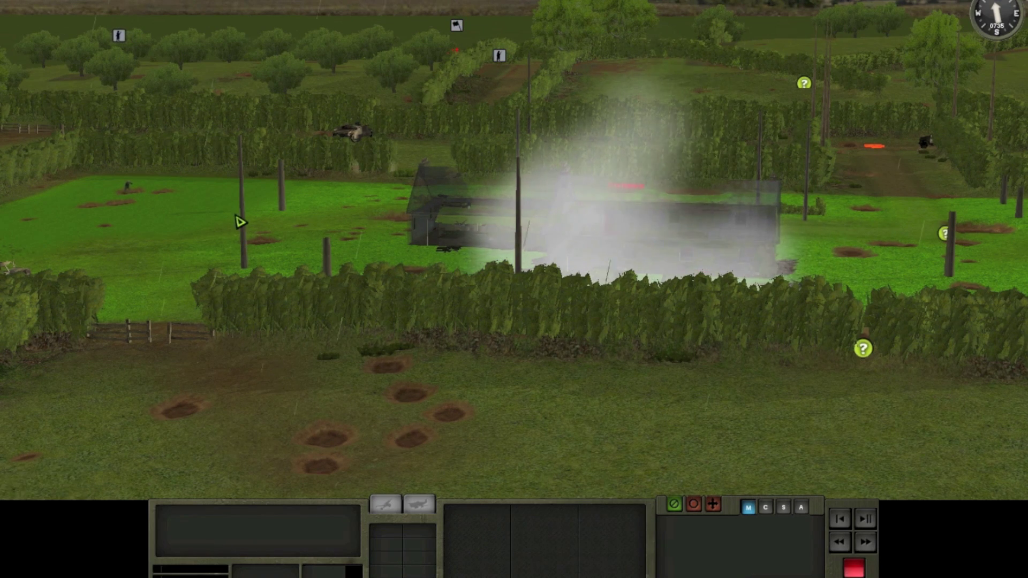
drag(884, 253, 71, 148)
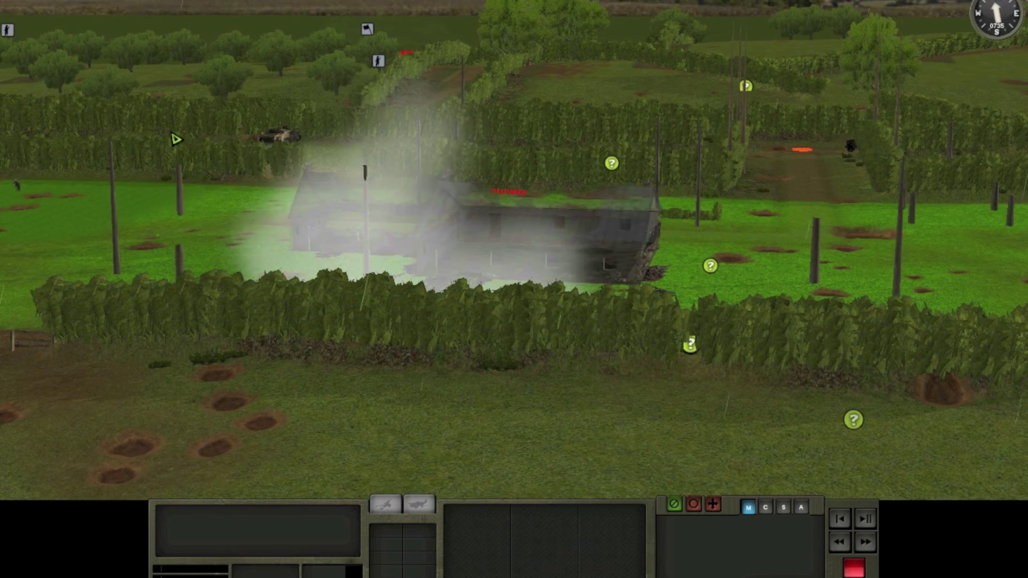
click(378, 61)
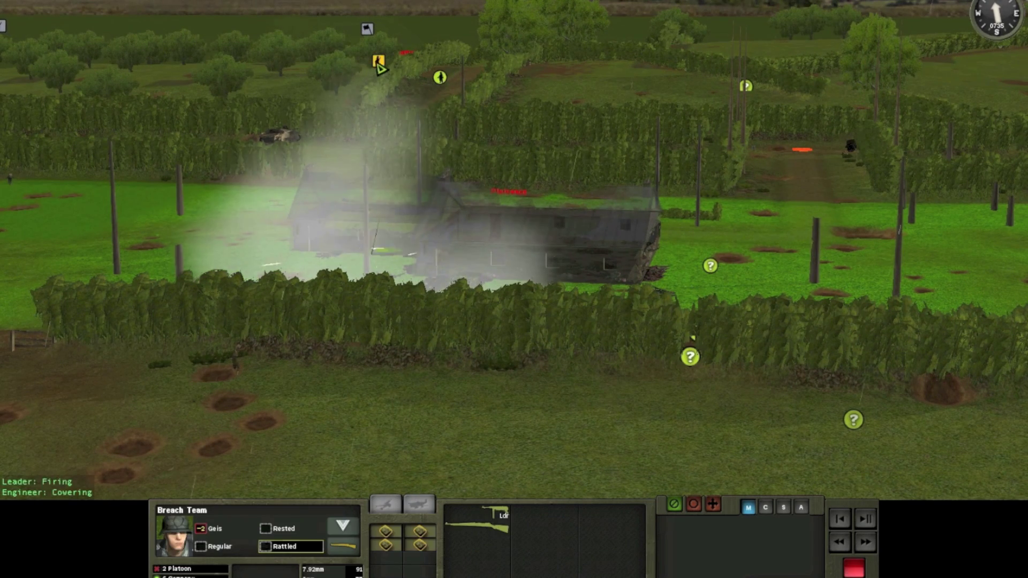
click(458, 184)
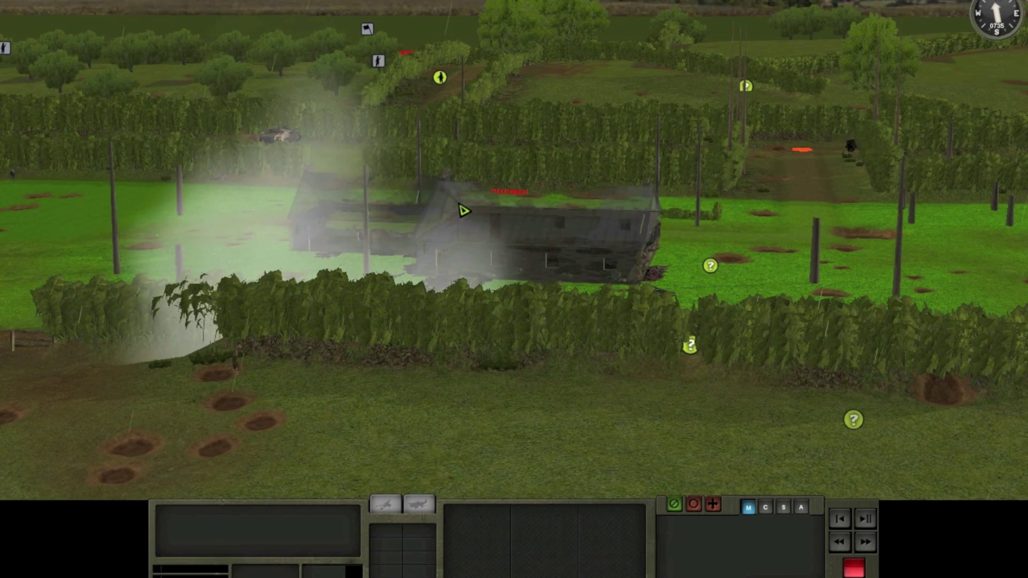
scroll(530, 97, up, 3)
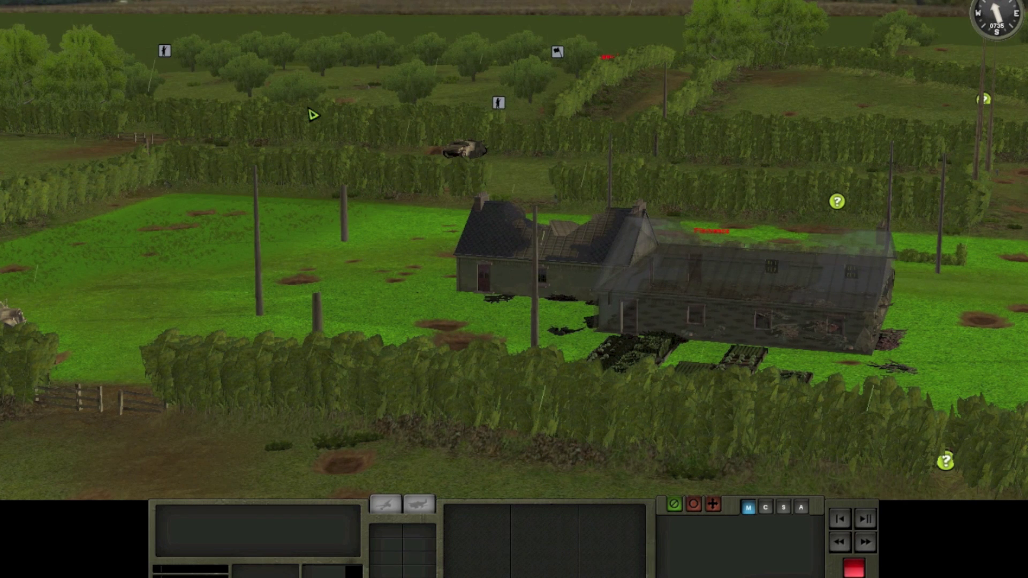
Check the Scout Team, cycle units with Tab, then end the orders phase.
click(165, 51)
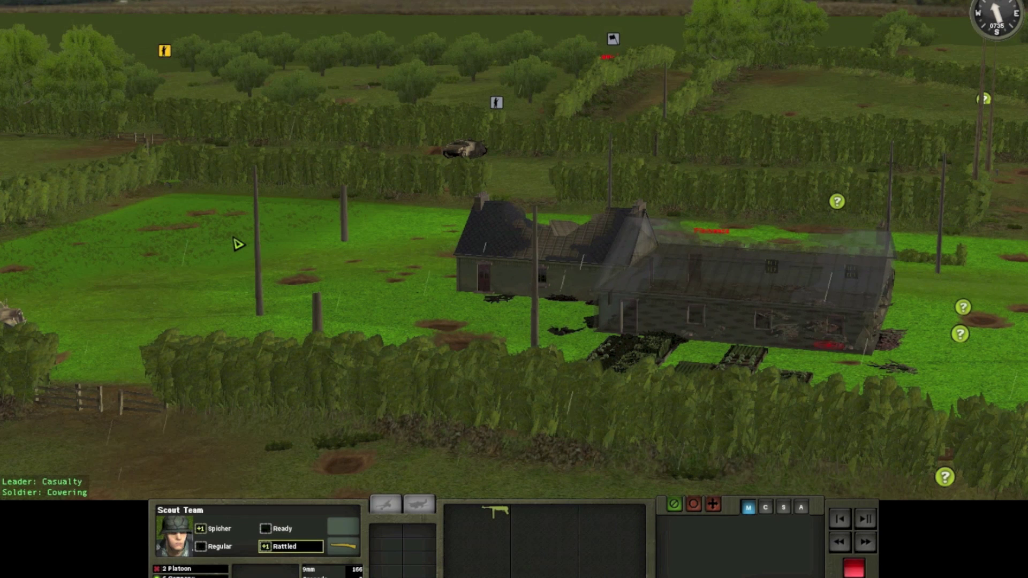
key(Tab)
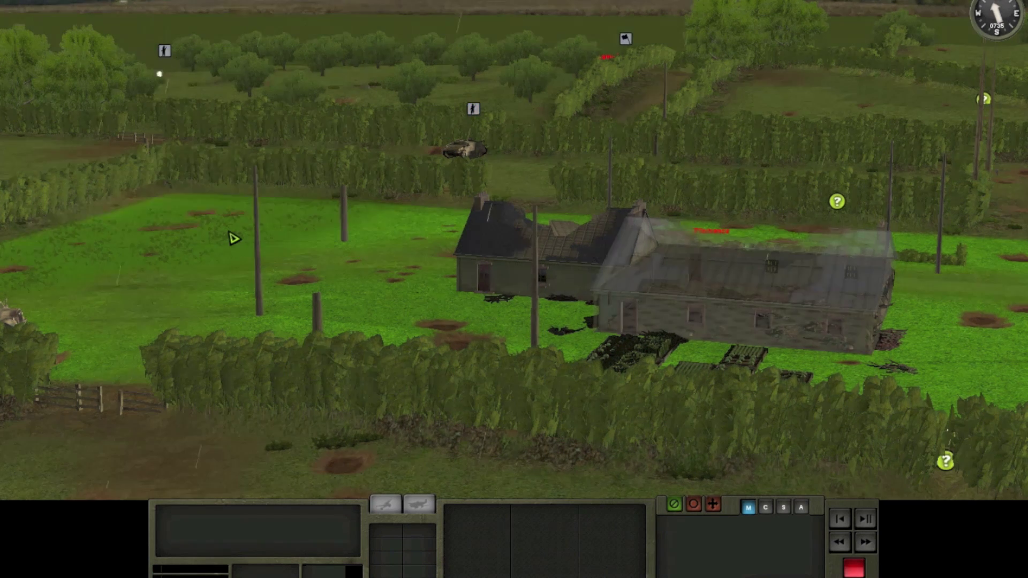
key(Tab)
key(Return)
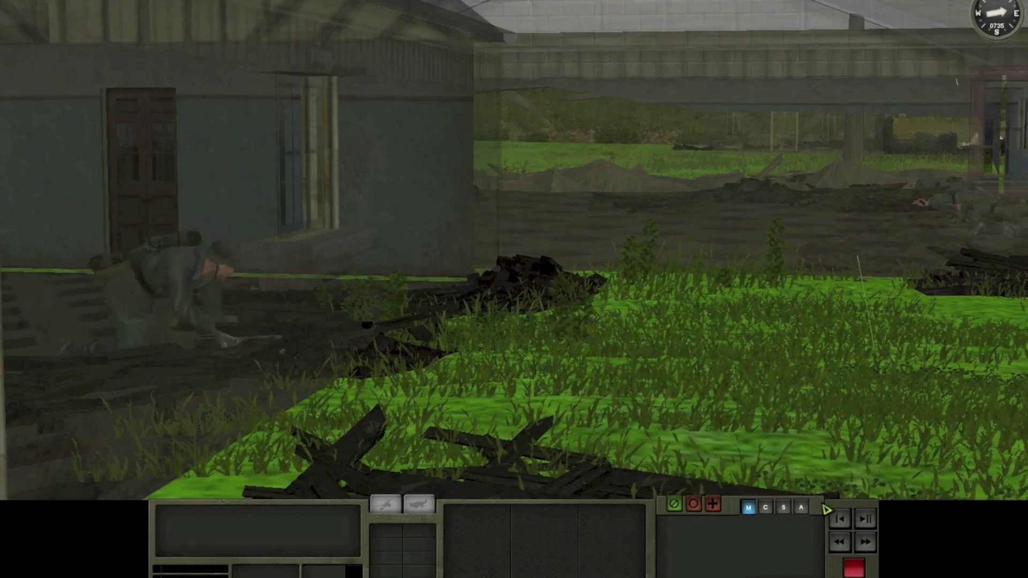
Rewind the turn replay to its start, pausing briefly before letting it run.
click(841, 519)
click(865, 520)
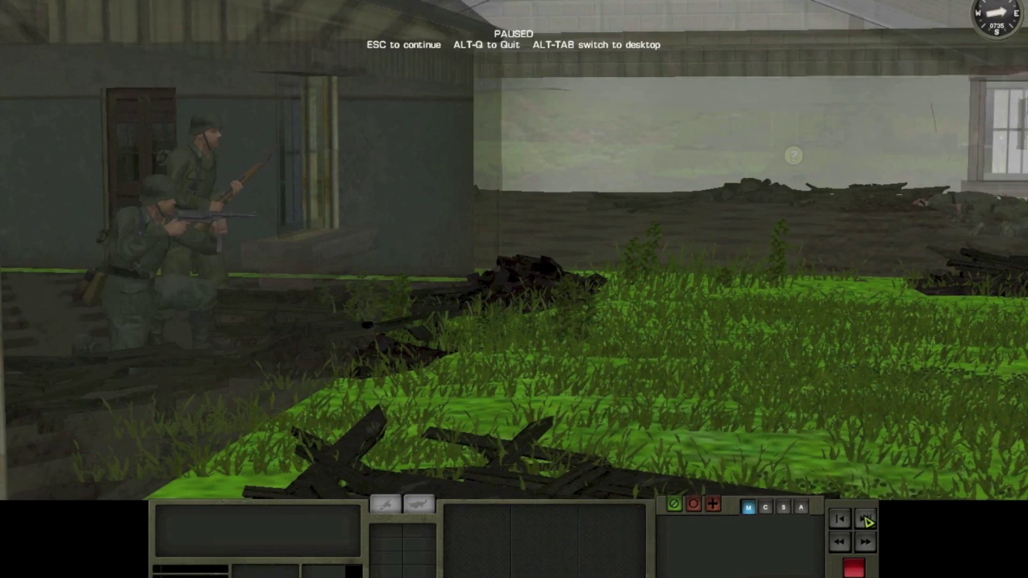
click(866, 520)
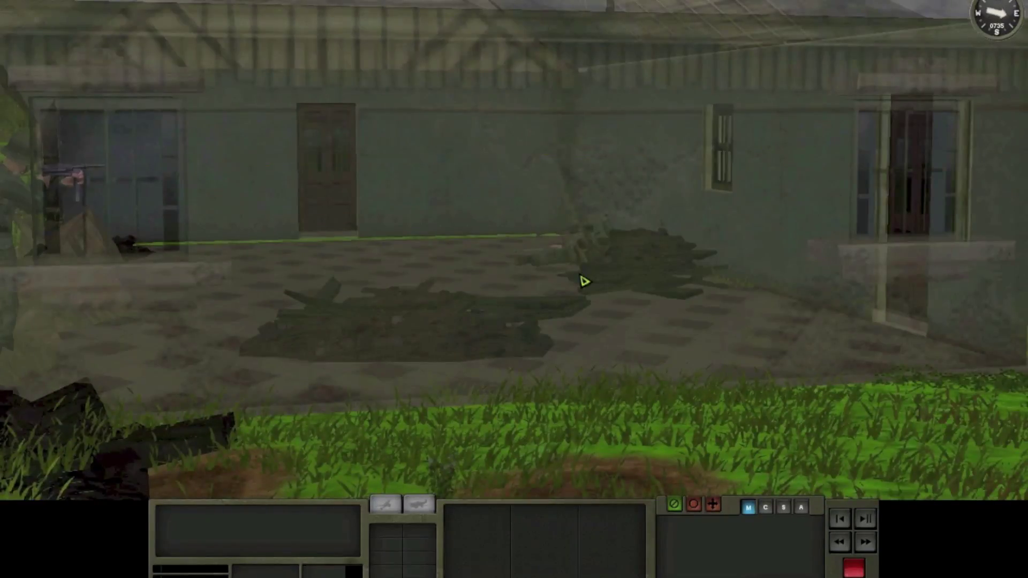
Follow the Breach Team from the courtyard to the house with a close camera view.
click(582, 279)
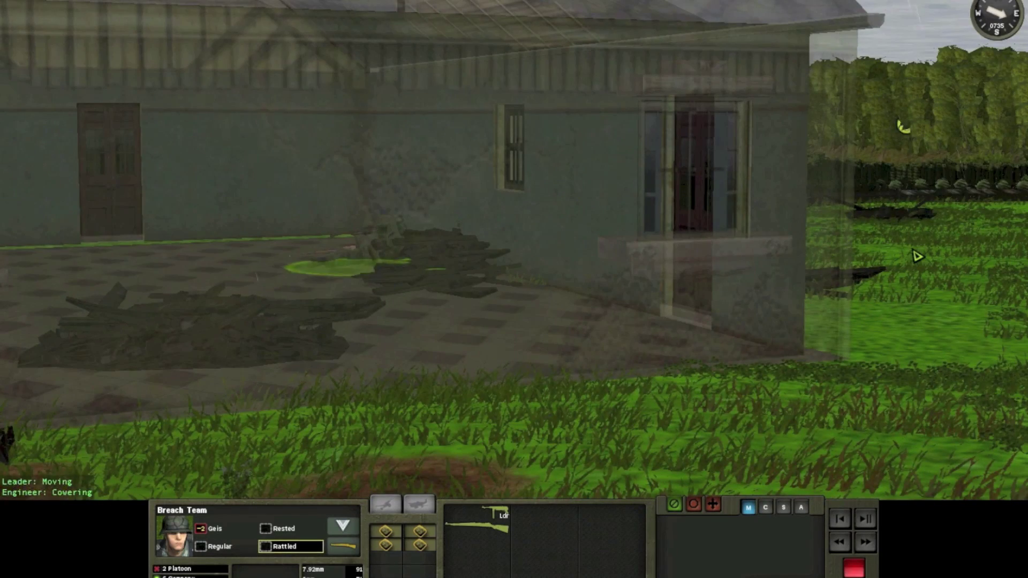
click(917, 255)
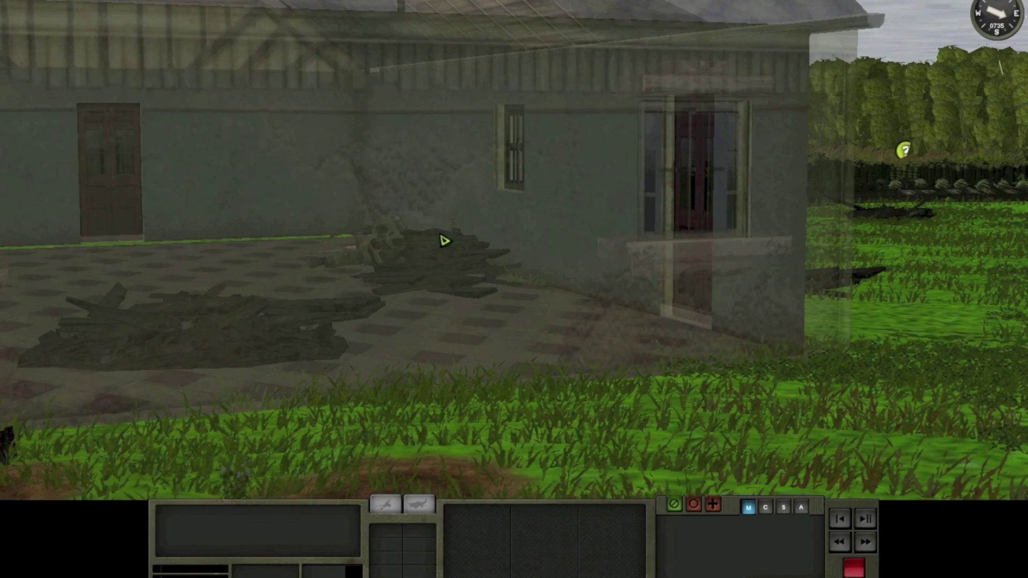
scroll(365, 202, down, 5)
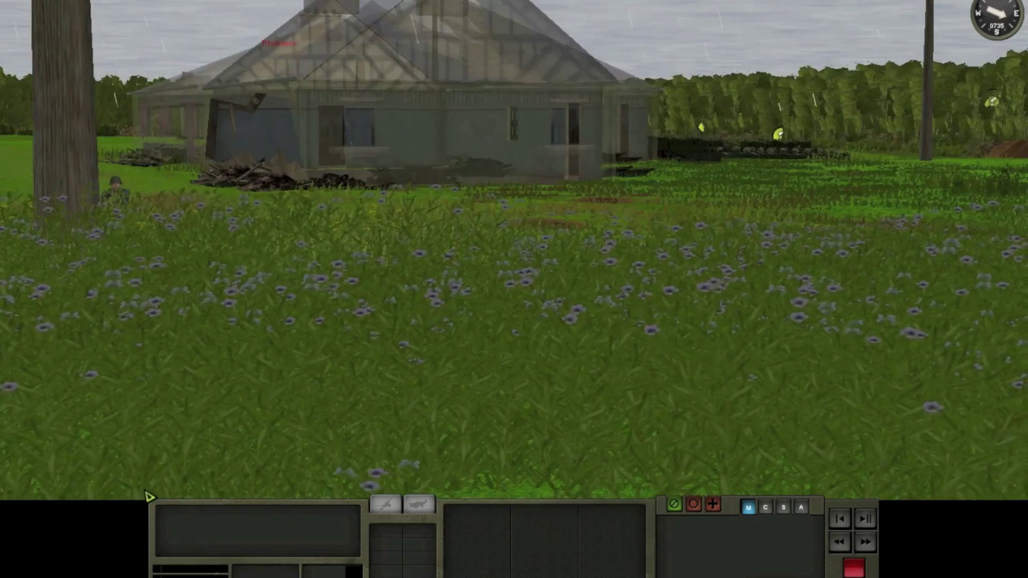
click(90, 239)
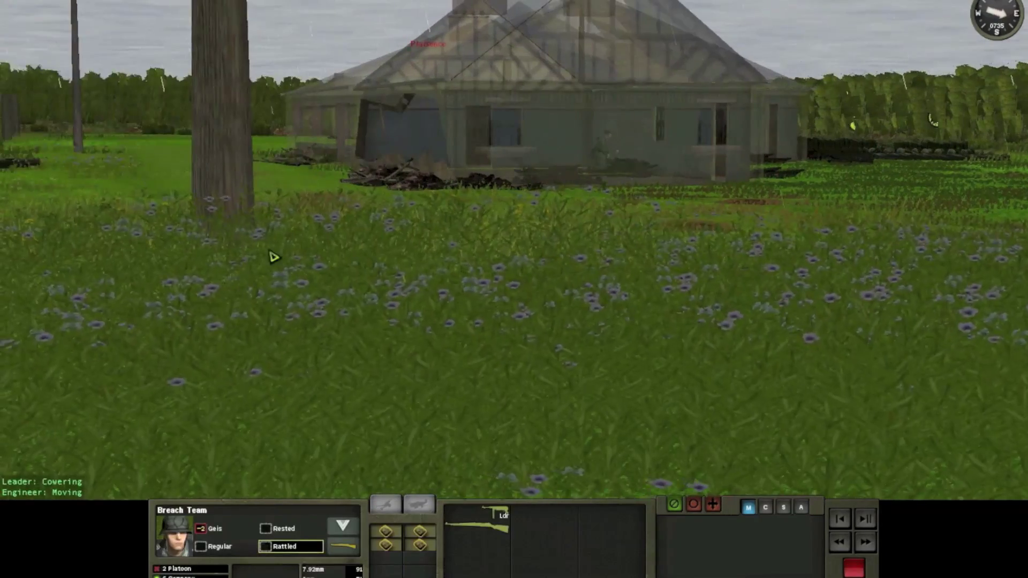
key(Tab)
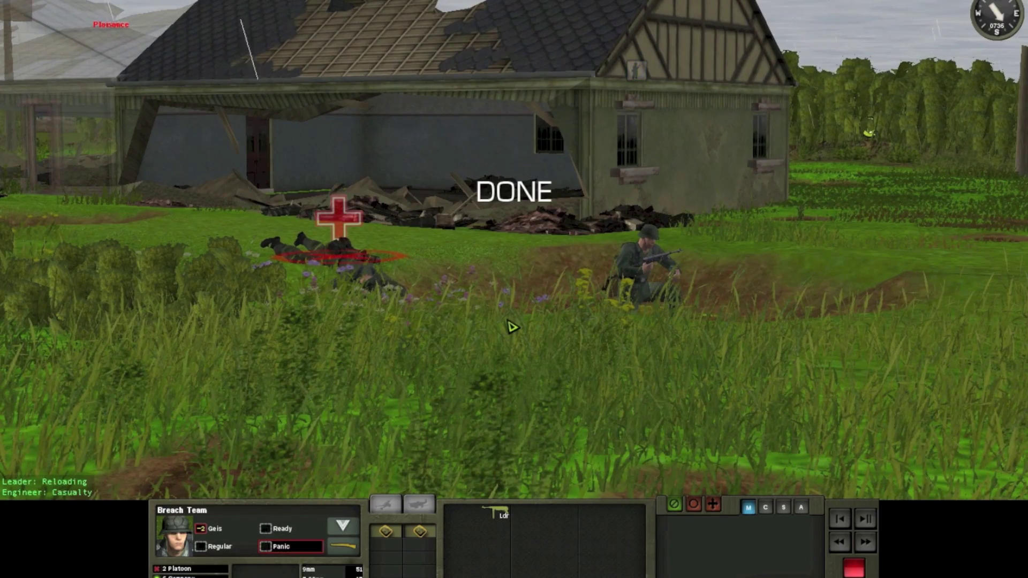
Replay the turn from the start, checking the Breach and Scout Teams before clearing selection.
click(865, 542)
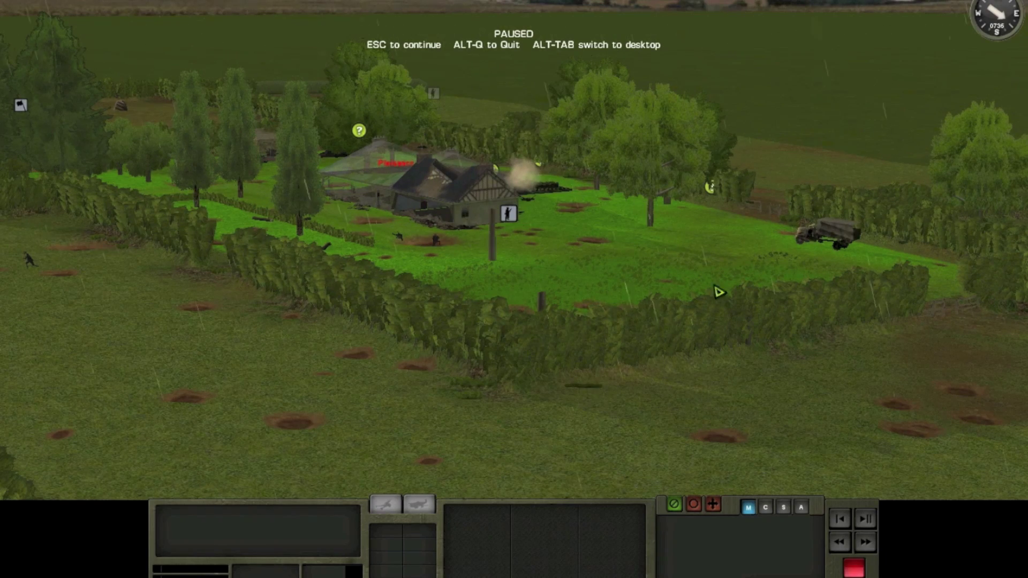
key(Escape)
click(355, 199)
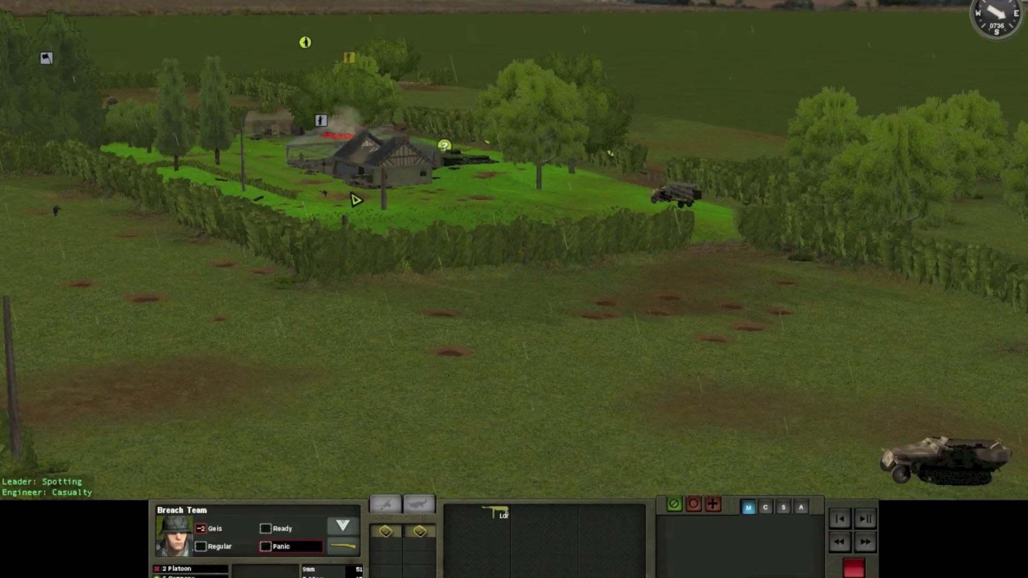
click(321, 121)
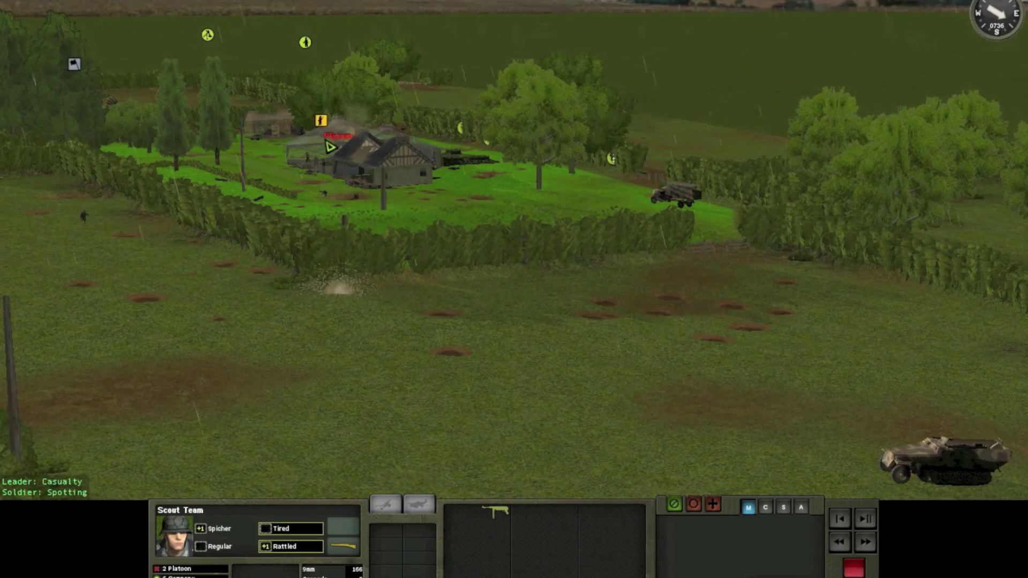
scroll(495, 415, down, 3)
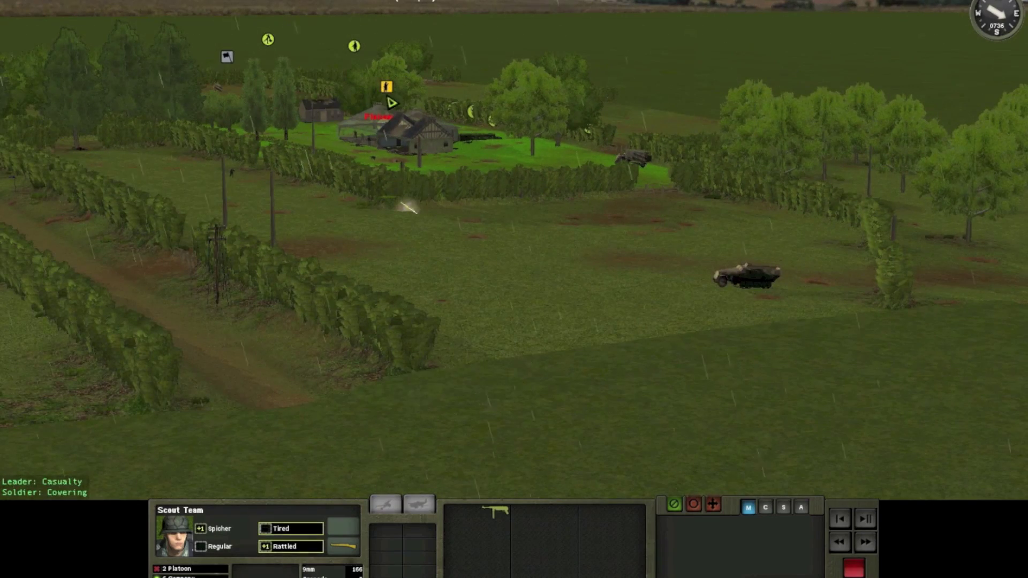
scroll(386, 98, up, 4)
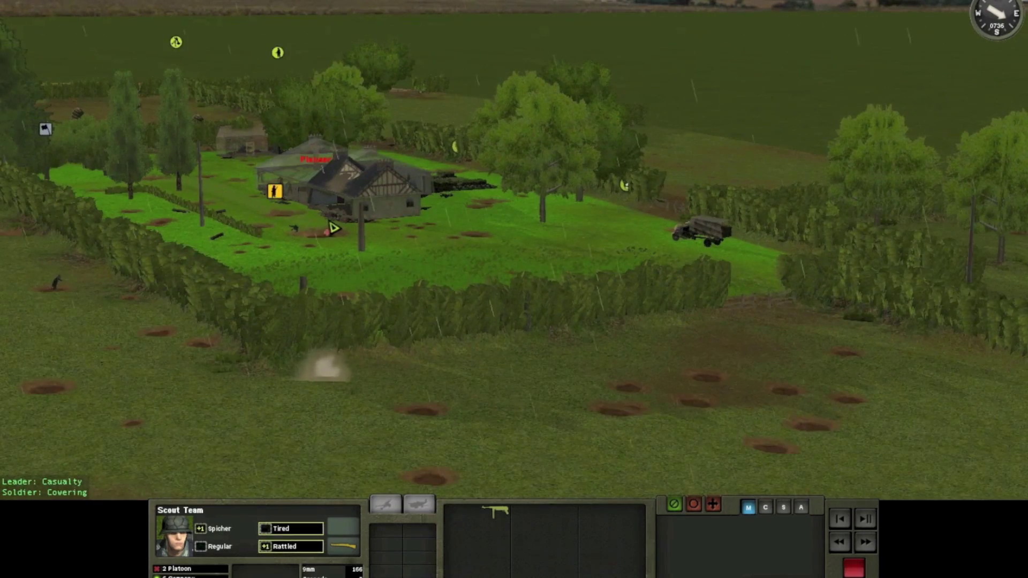
key(Tab)
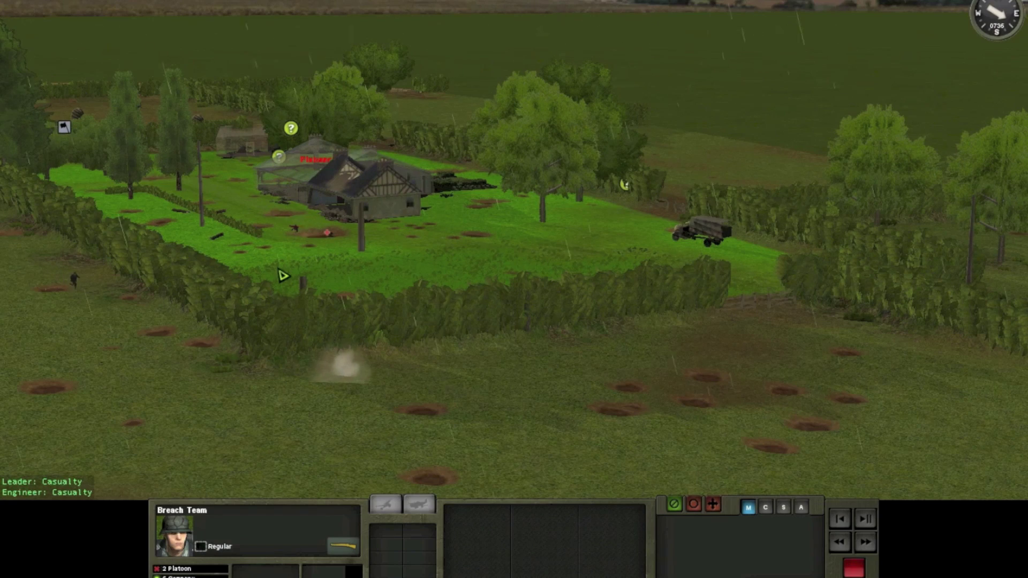
click(297, 313)
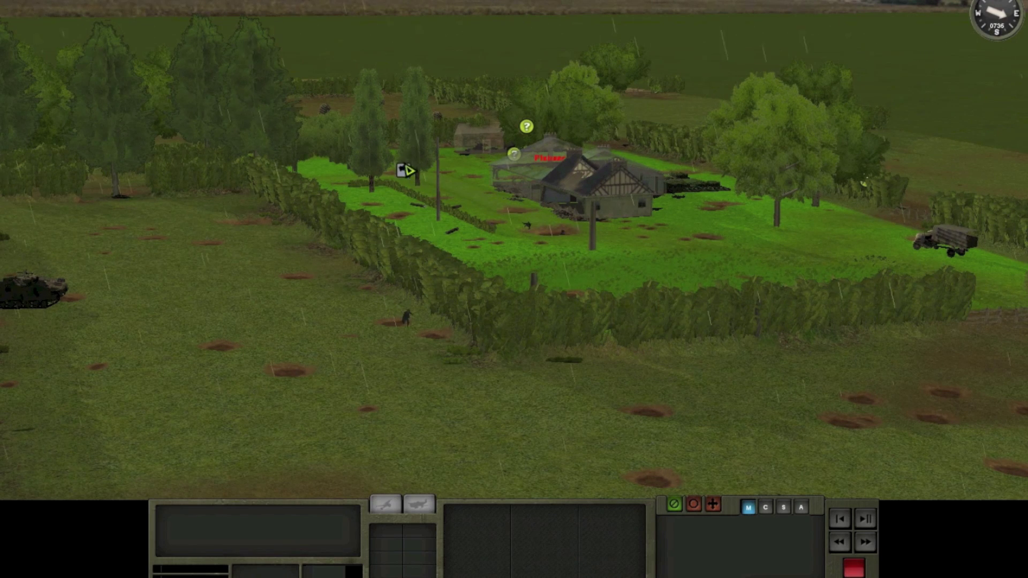
Track the running 2 Platoon HQ soldier and pan toward the halftrack in the field.
click(406, 170)
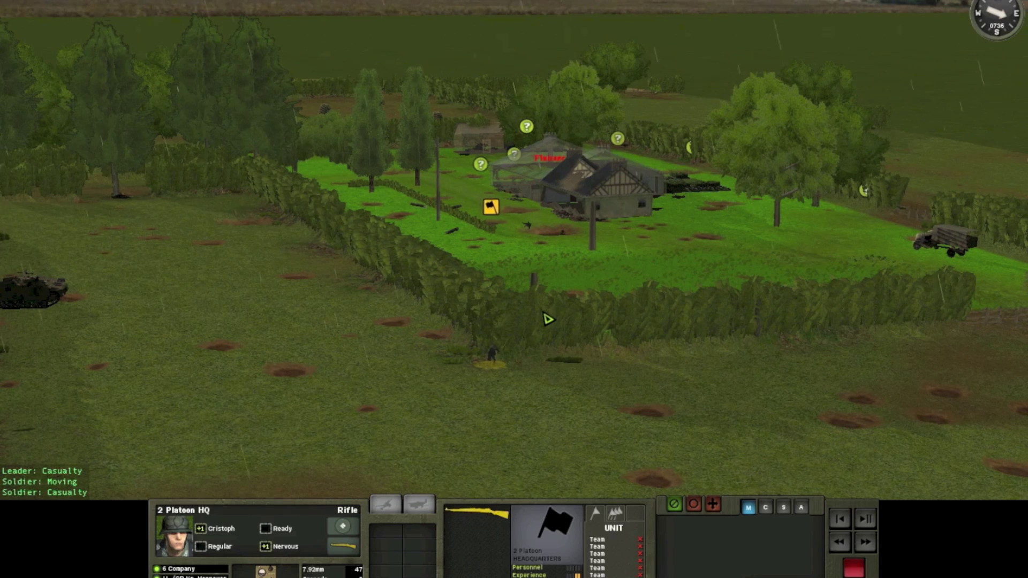
click(547, 319)
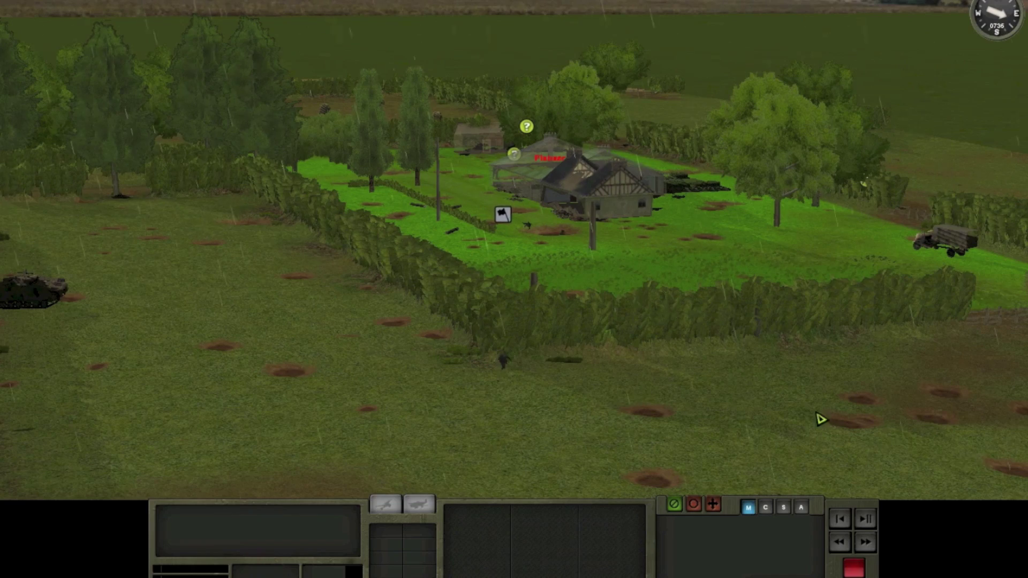
scroll(827, 422, down, 3)
scroll(839, 441, down, 2)
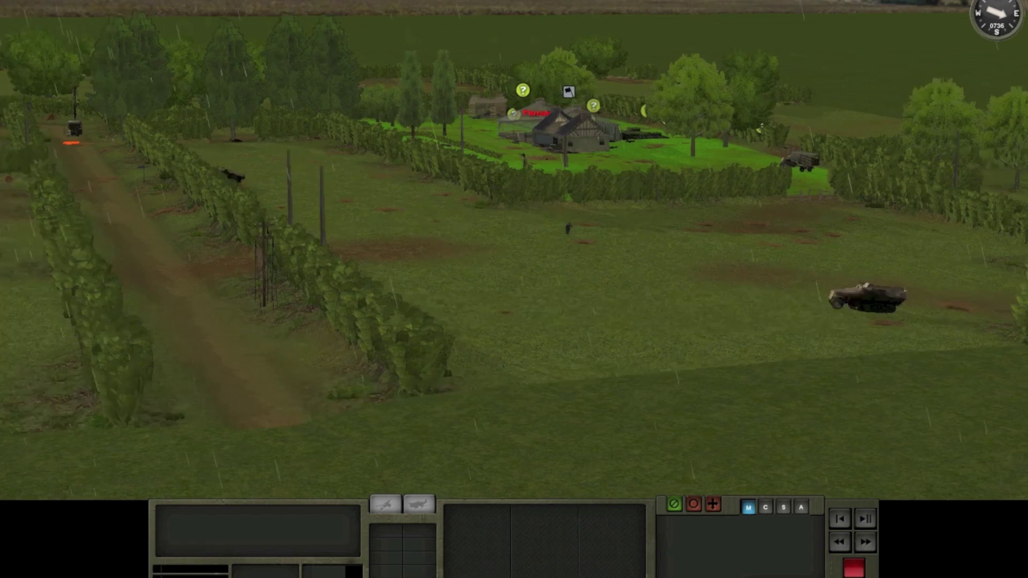
scroll(892, 565, up, 3)
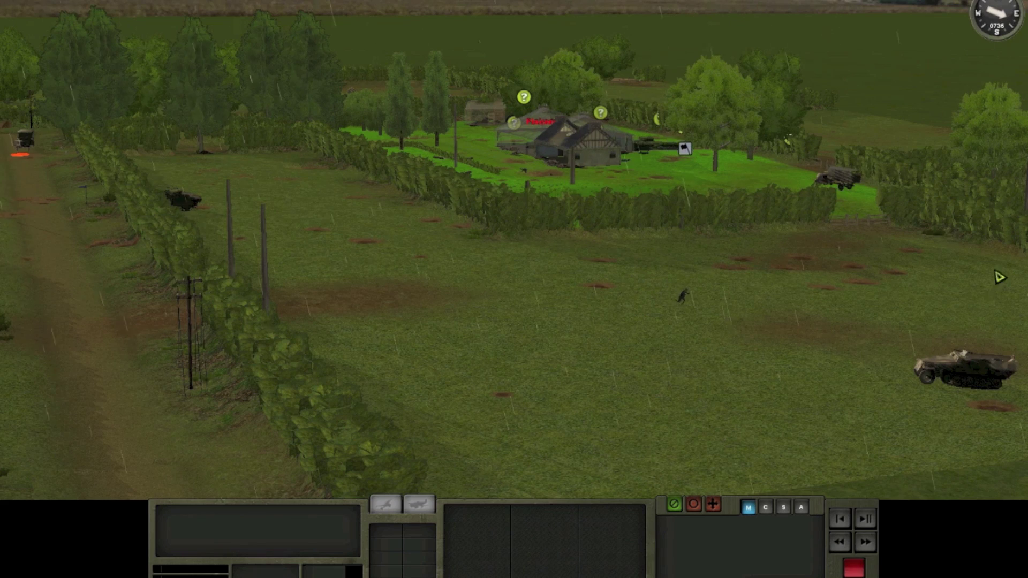
drag(925, 530, 708, 166)
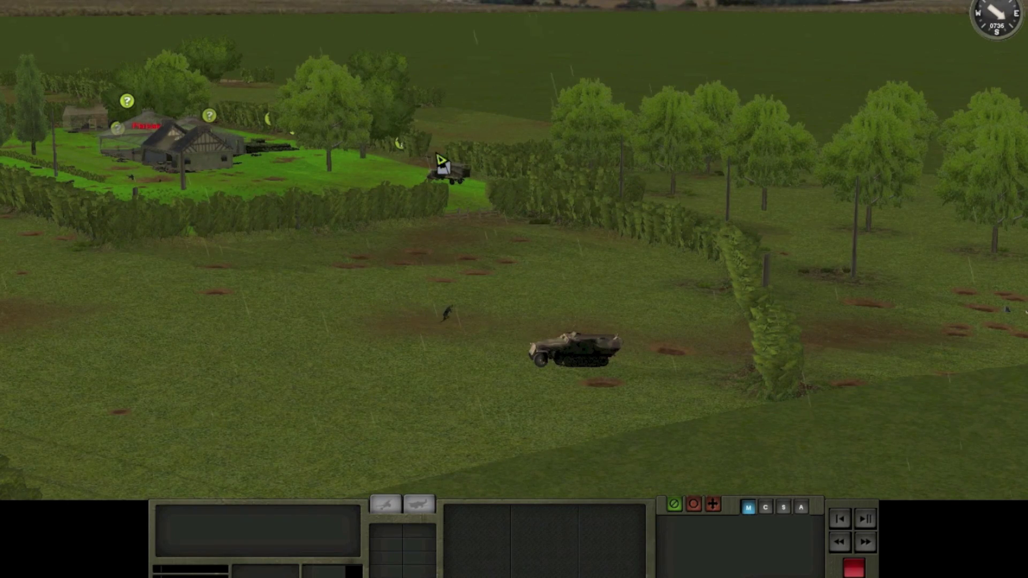
click(494, 176)
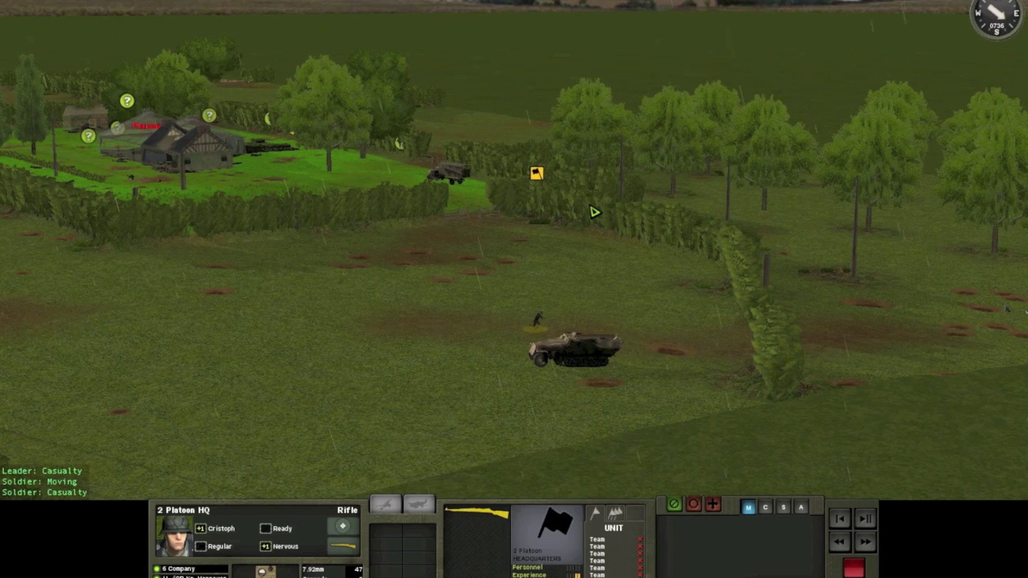
click(684, 243)
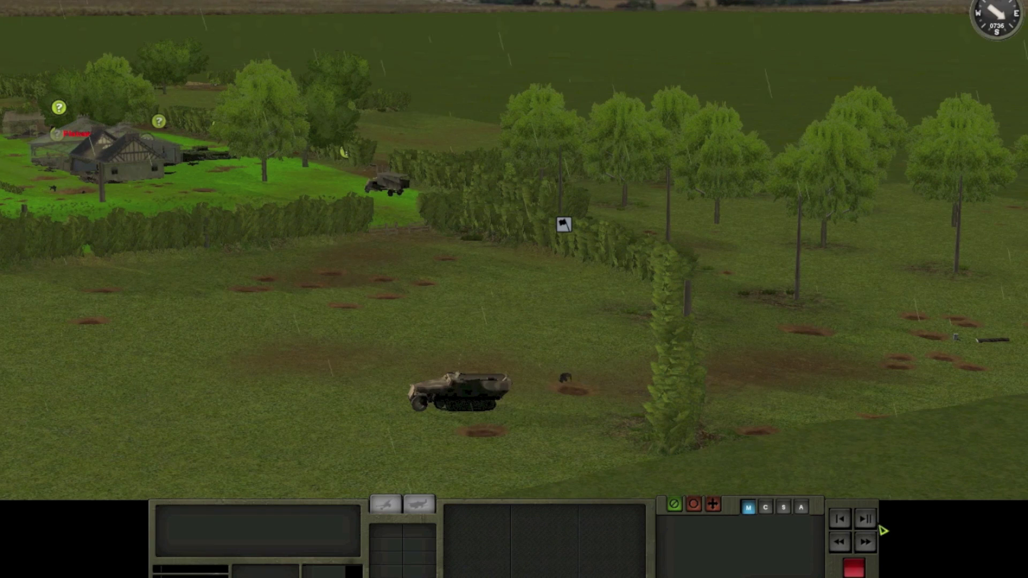
Recheck 2 Platoon HQ, select the fallen soldier by the halftrack, and cycle camera viewpoints.
click(572, 392)
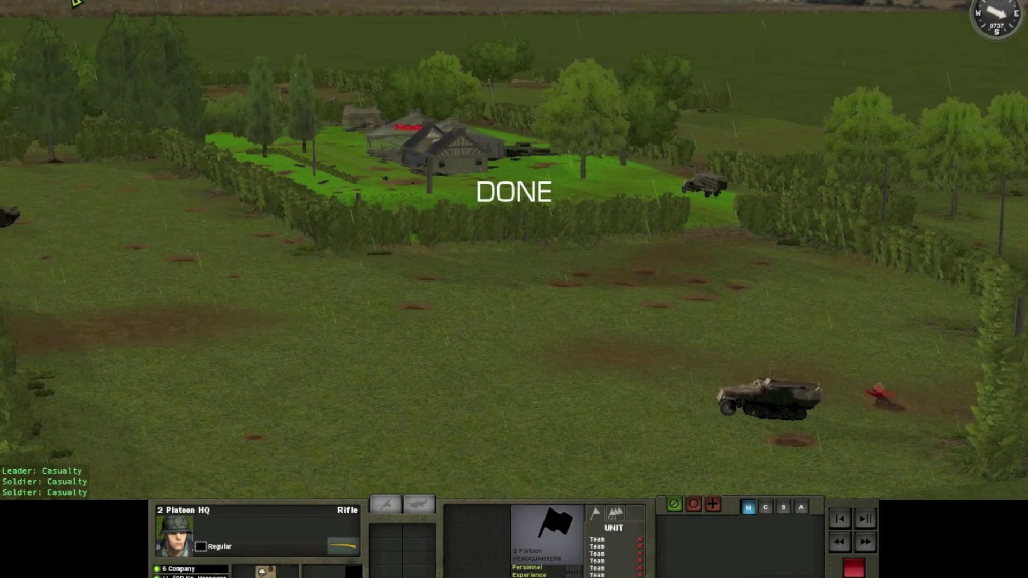
click(535, 302)
click(883, 398)
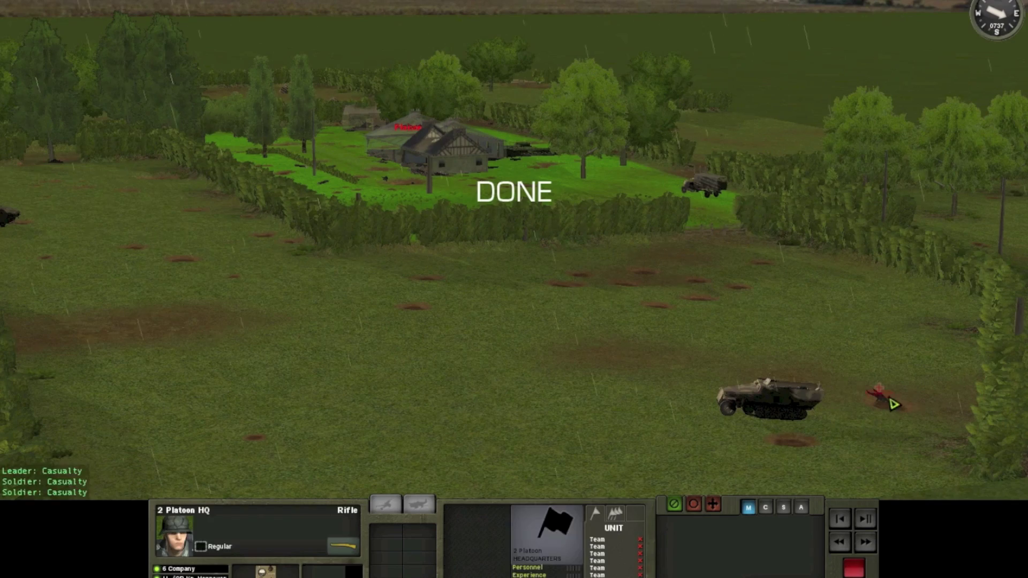
key(Tab)
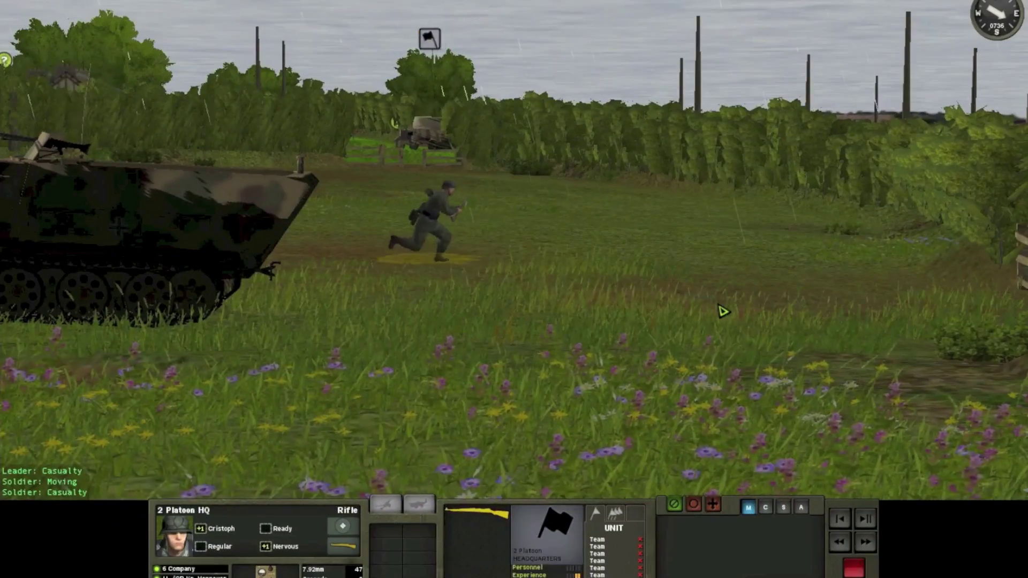
key(Tab)
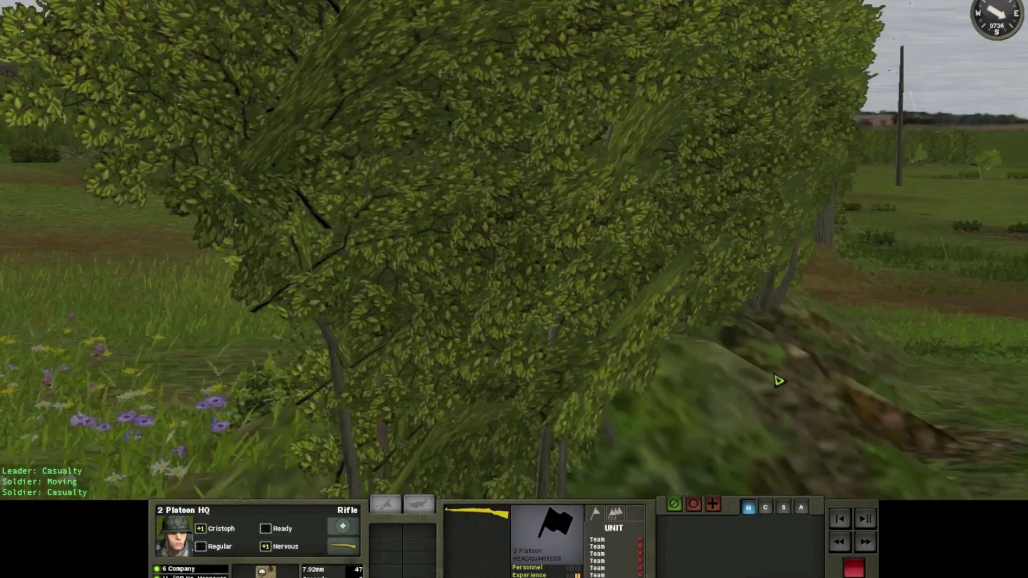
key(Tab)
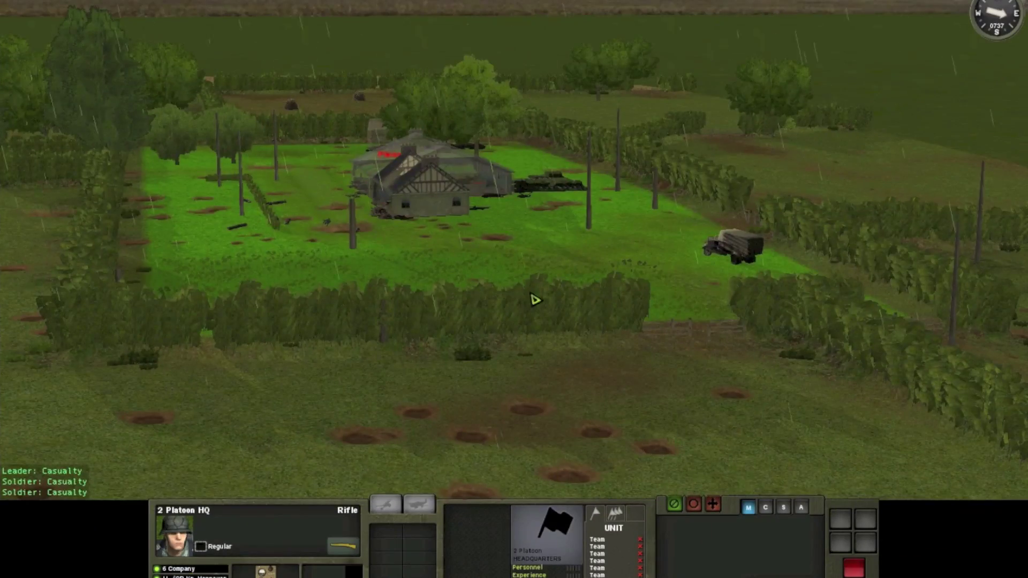
Turn the view across the hedgerows toward the farmhouse and compute the next turn.
drag(530, 300, 321, 40)
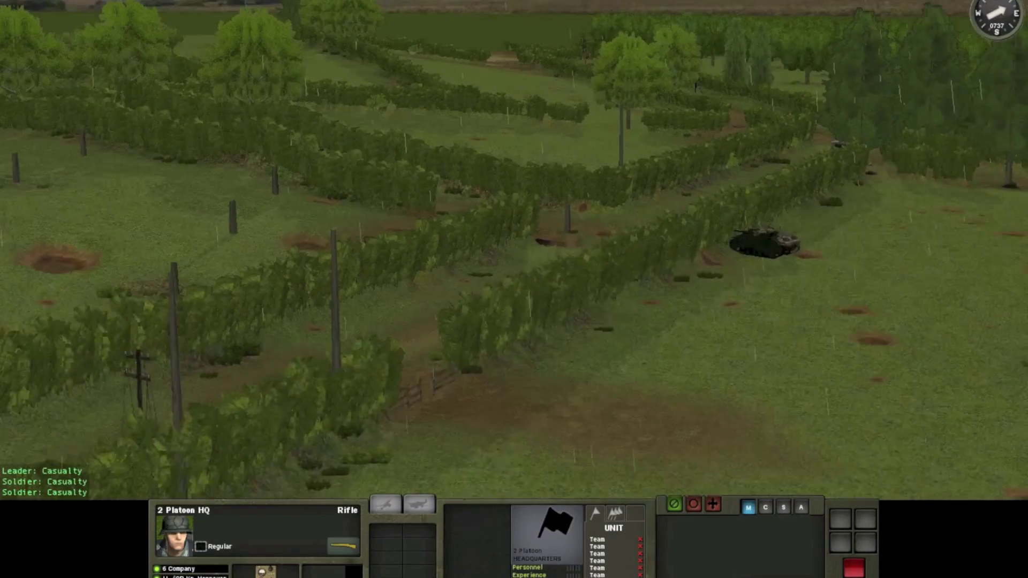
drag(684, 116, 803, 460)
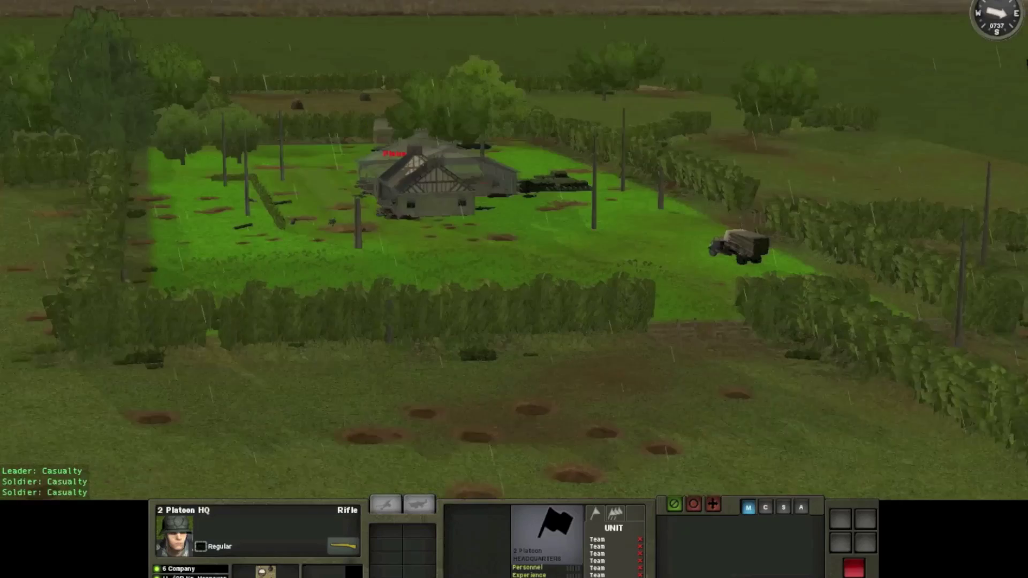
click(856, 567)
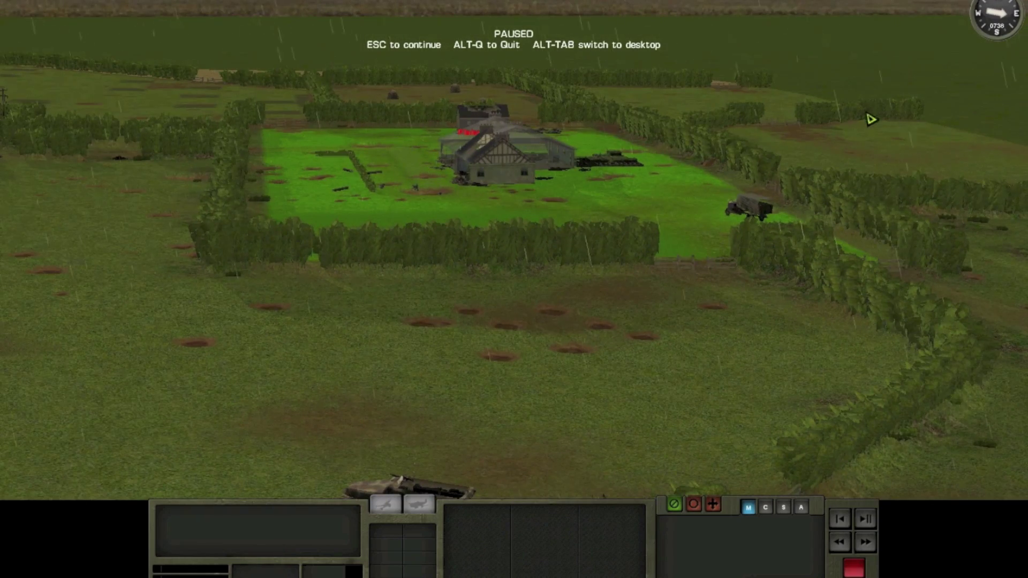
scroll(872, 119, up, 3)
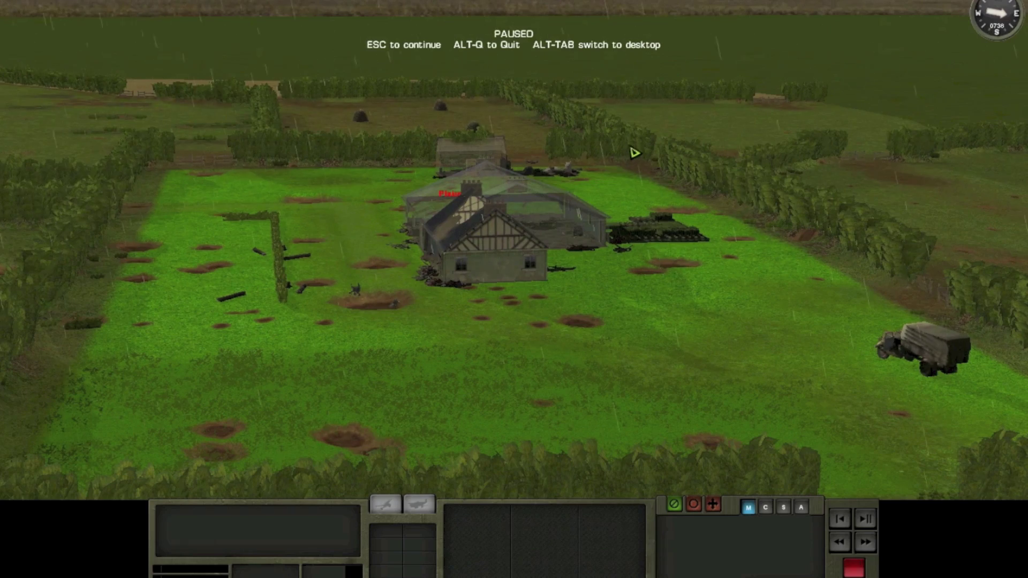
scroll(275, 166, up, 5)
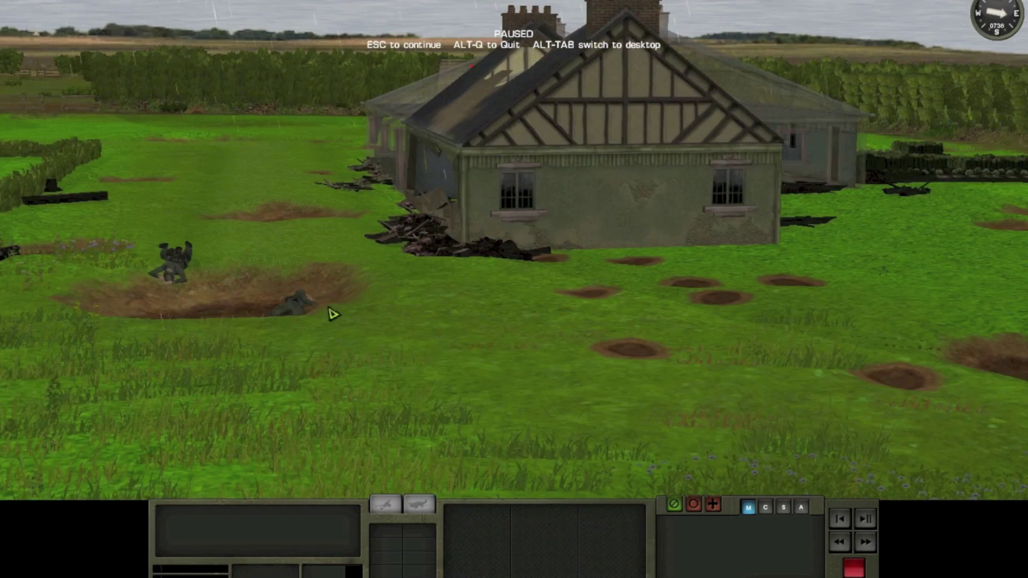
Sweep the paused view across the empty fields, briefly checking the 2 Platoon HQ.
click(350, 309)
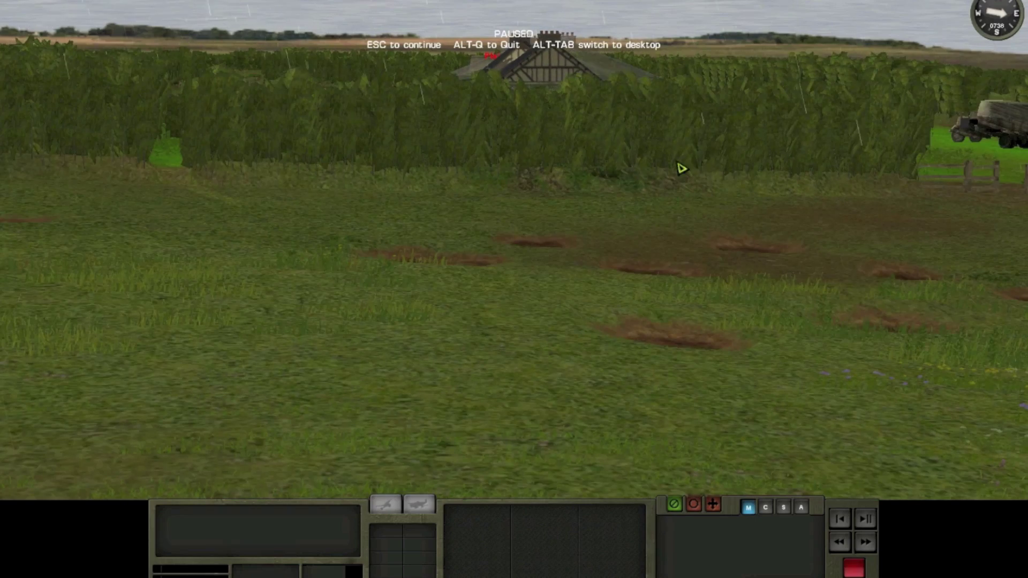
mouse_move(681, 167)
mouse_down()
mouse_move(4, 454)
mouse_move(130, 240)
mouse_up()
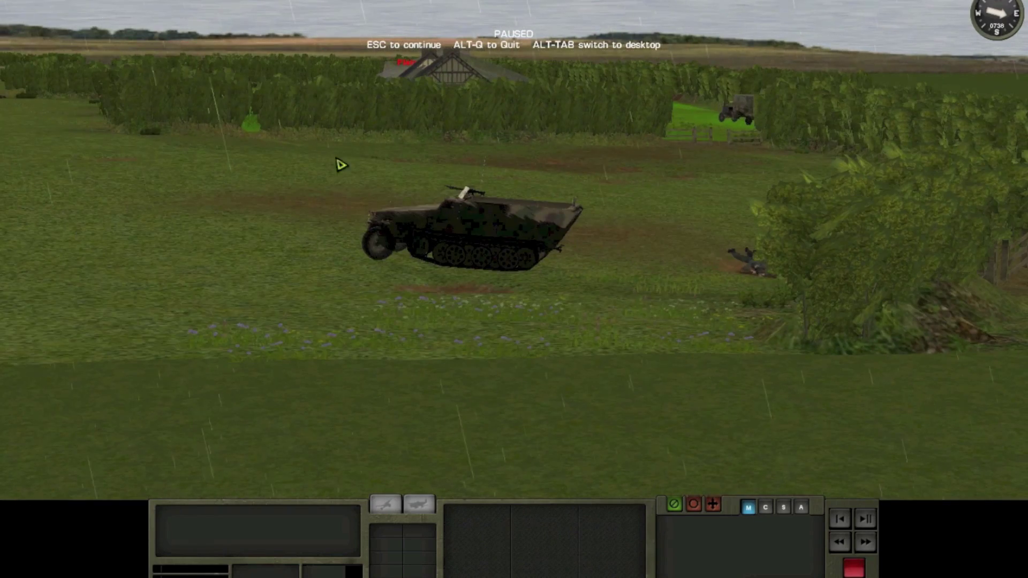
click(745, 263)
drag(746, 263, 621, 257)
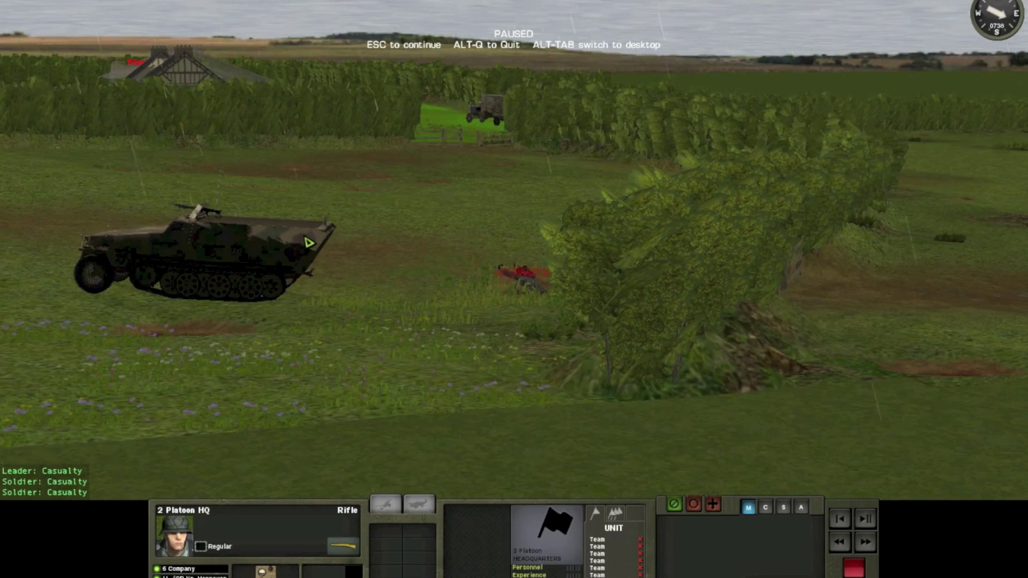
drag(308, 242, 267, 121)
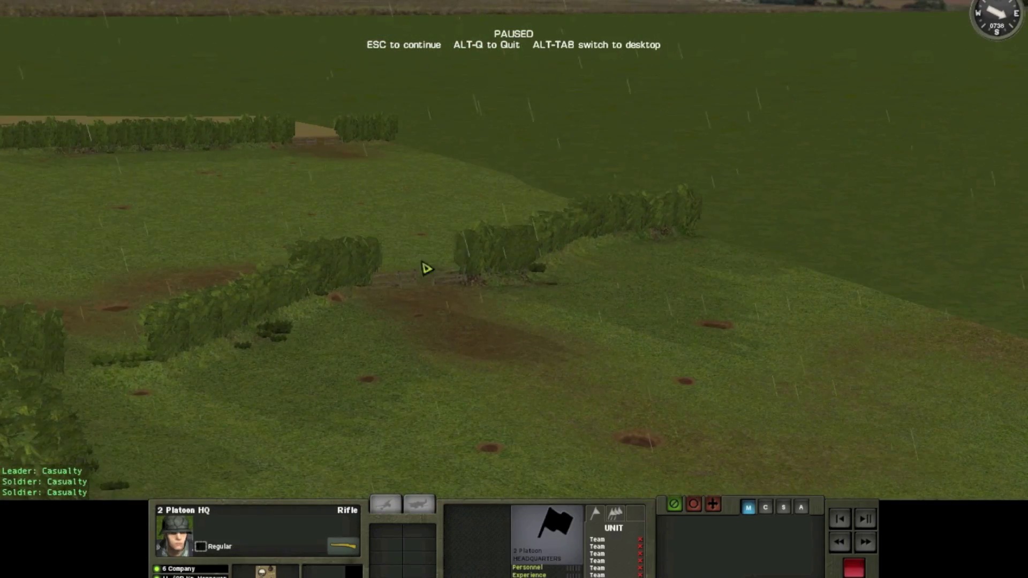
click(524, 285)
drag(183, 73, 293, 103)
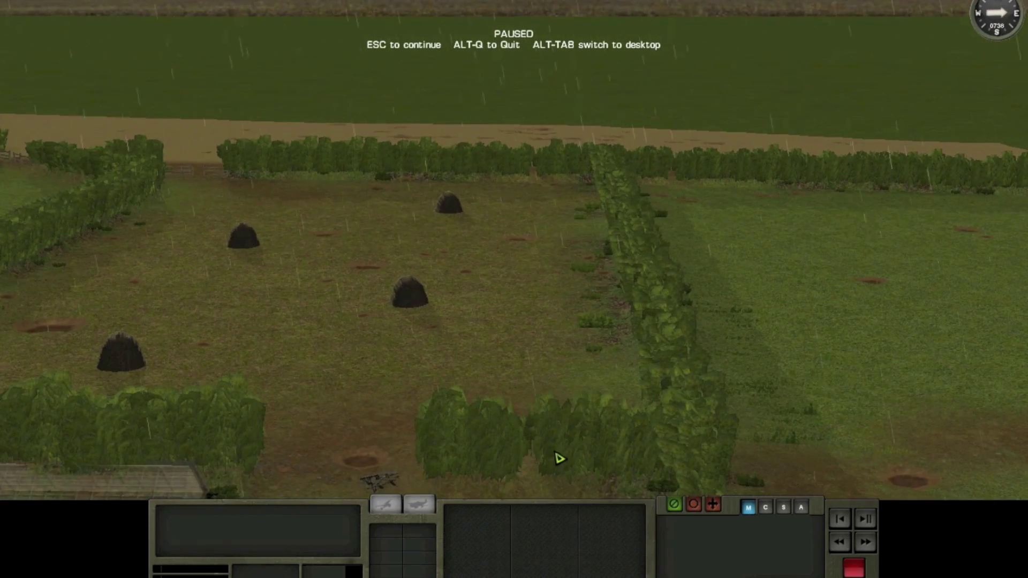
Inspect the Light Machinegun Team and Breach Team casualties around the wrecked farm building.
drag(560, 459, 538, 401)
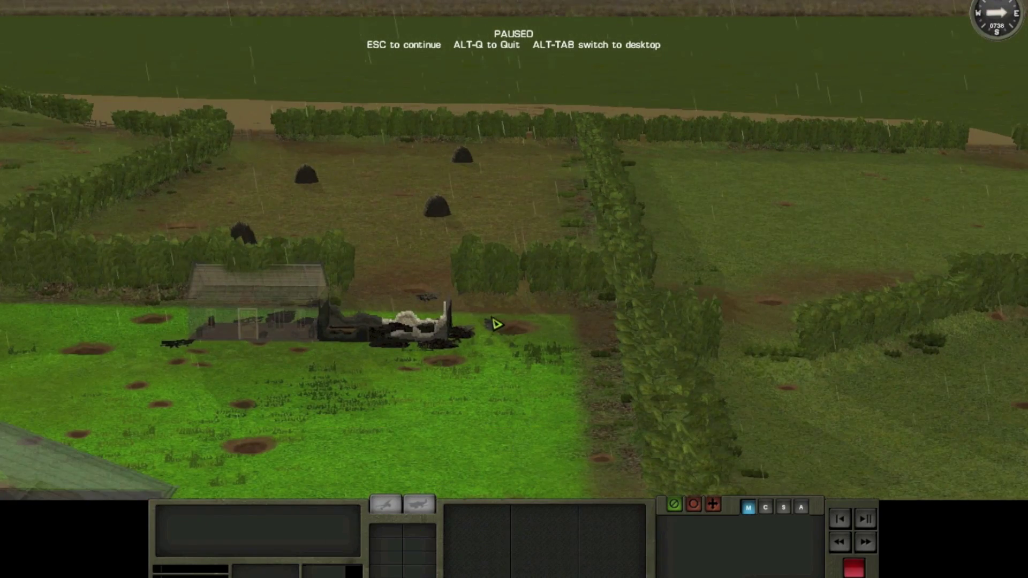
click(495, 324)
click(266, 325)
mouse_move(265, 325)
mouse_down()
mouse_move(481, 337)
mouse_move(325, 32)
mouse_up()
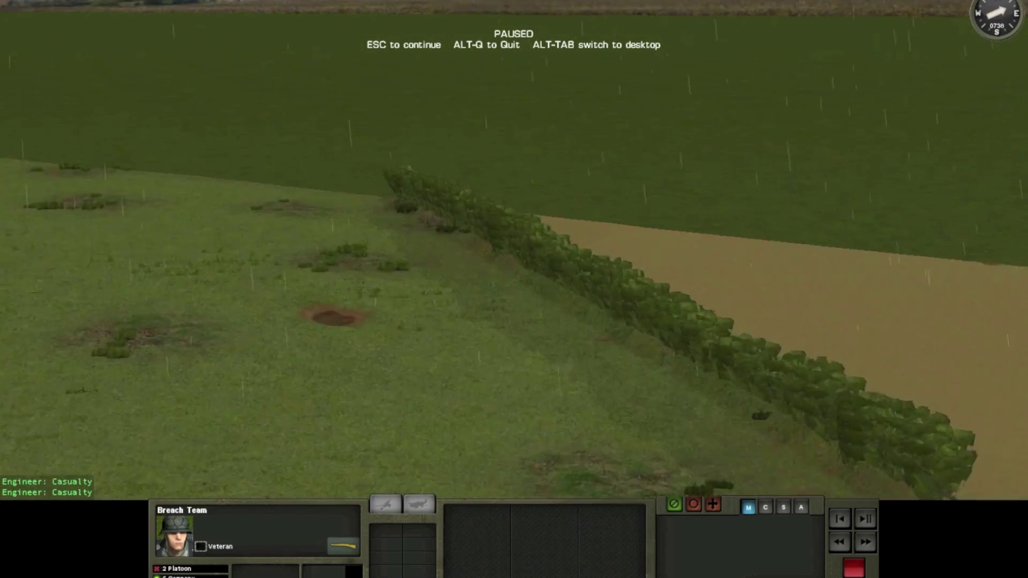
mouse_move(701, 269)
mouse_down()
mouse_move(514, 321)
mouse_move(692, 431)
mouse_up()
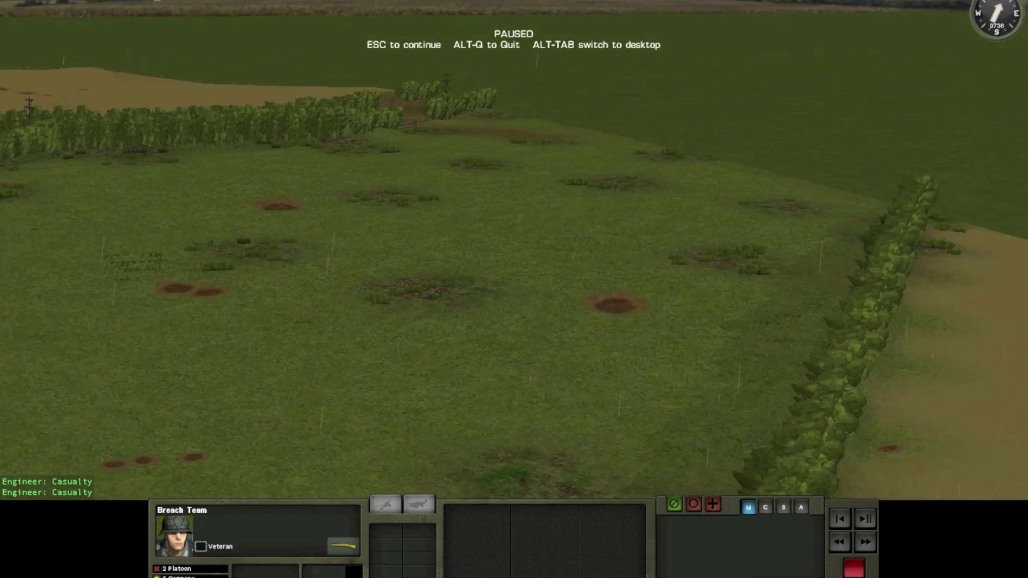
click(675, 257)
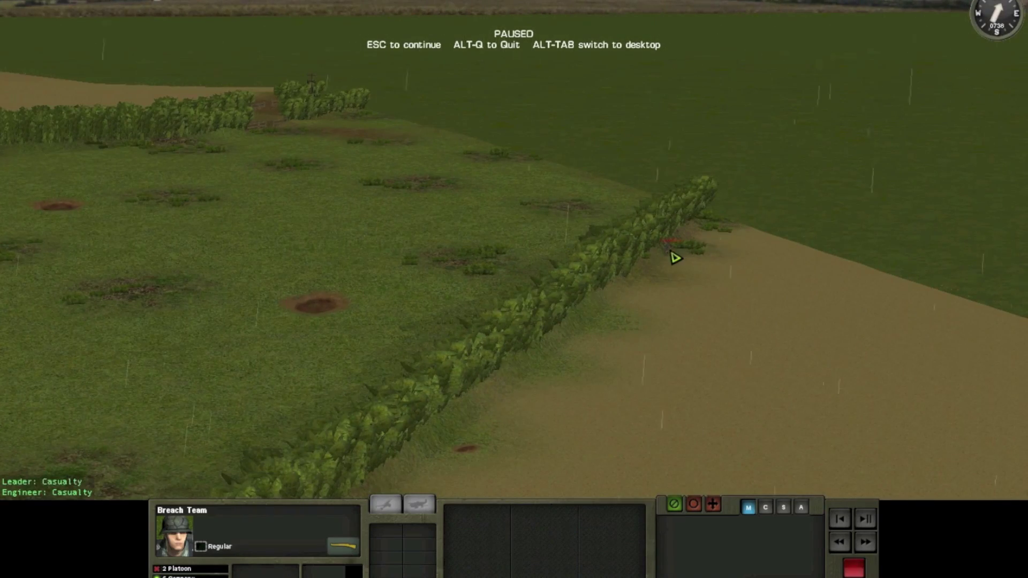
mouse_move(674, 267)
mouse_down()
mouse_move(578, 282)
mouse_move(283, 48)
mouse_up()
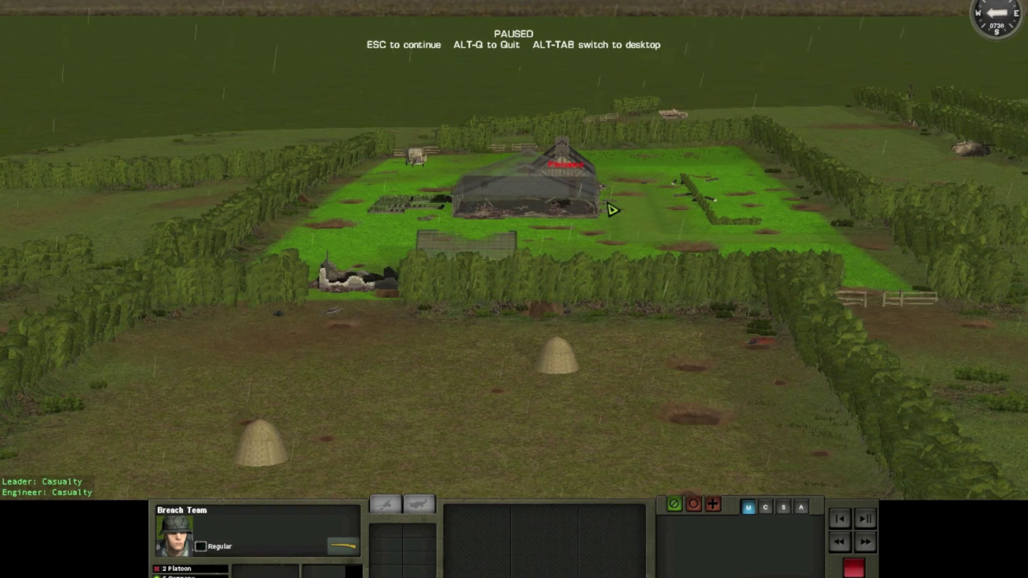
scroll(632, 211, up, 5)
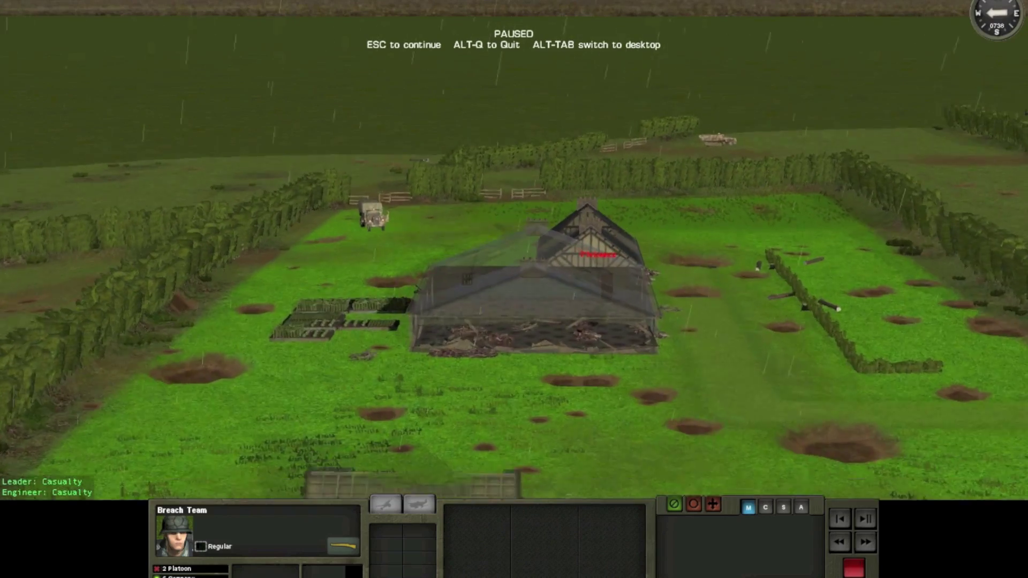
scroll(787, 491, down, 5)
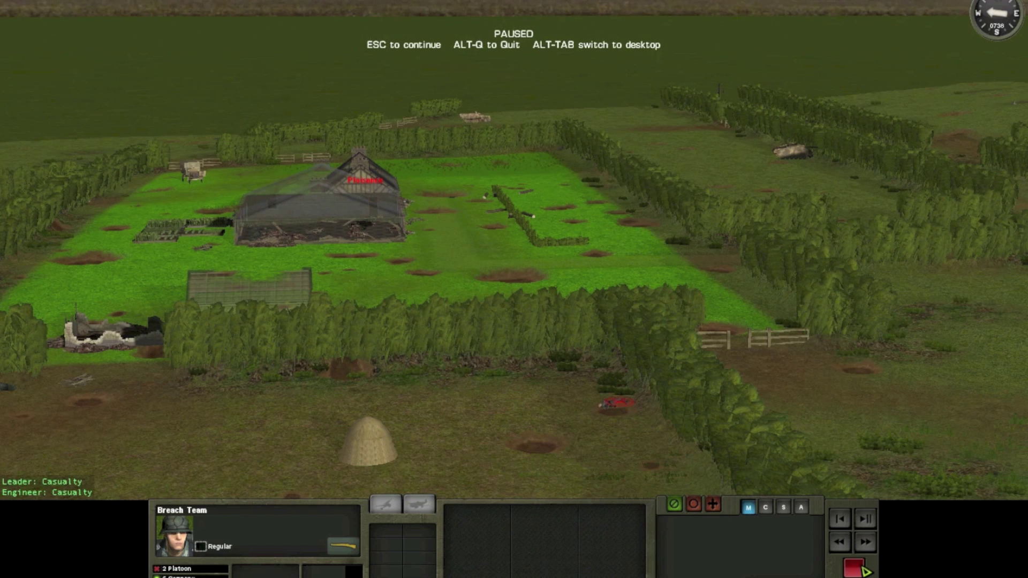
Resume the action and run the final turn until the After Action Report appears.
key(Escape)
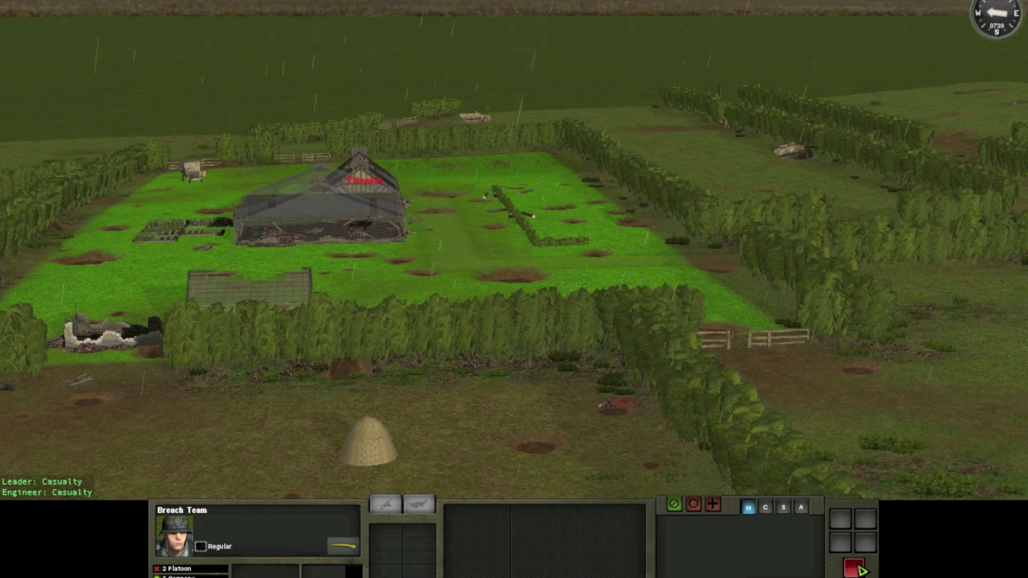
click(855, 567)
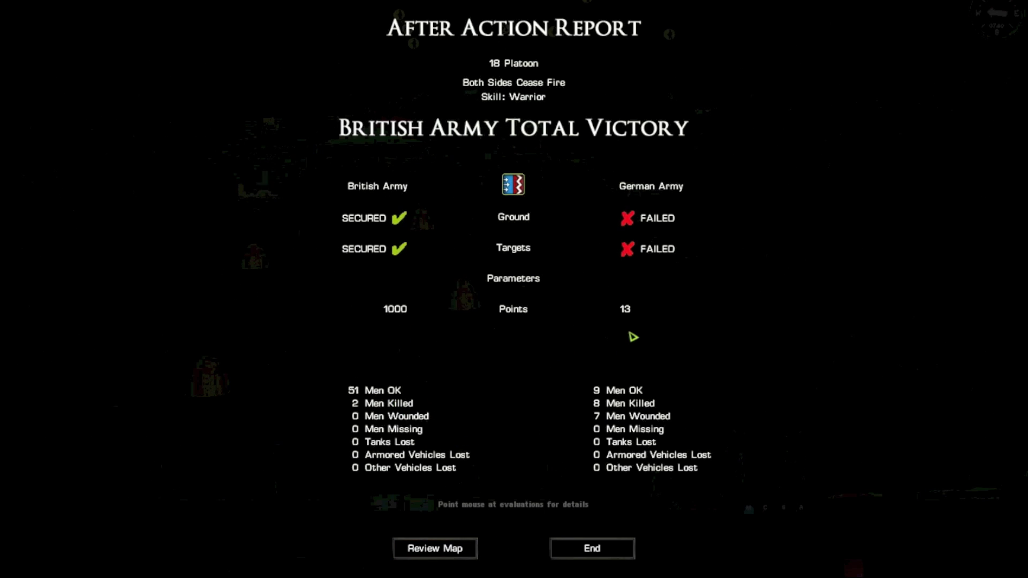
Close the report and check 1 Section, 3 Section, Assault Section and 18 Platoon HQ.
click(438, 557)
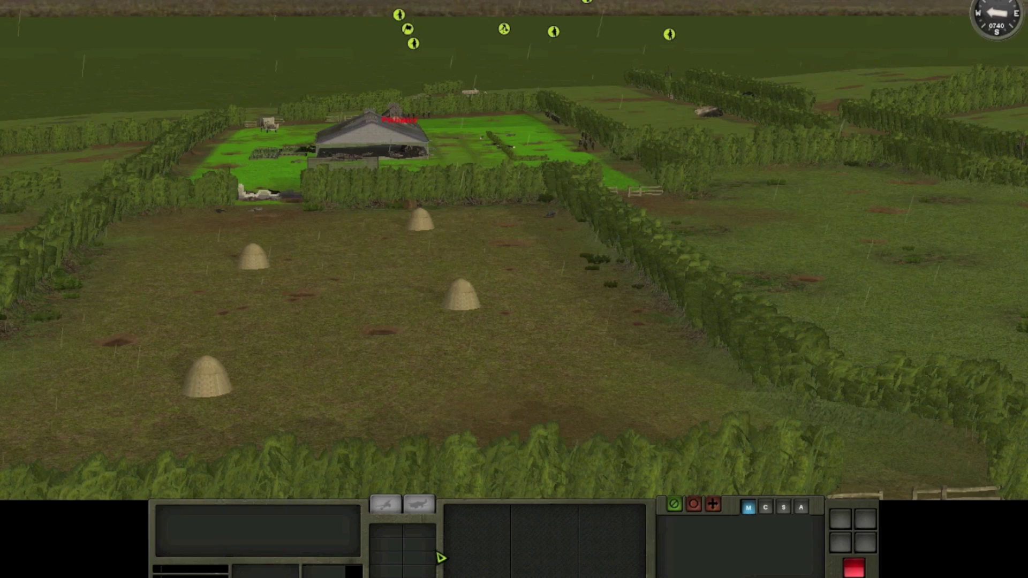
key(Right)
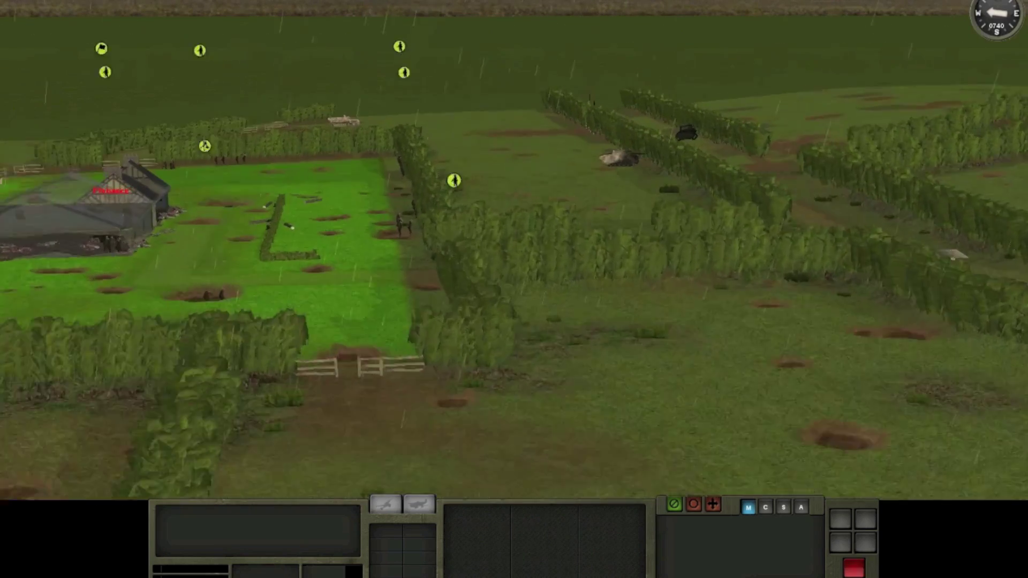
scroll(362, 97, up, 2)
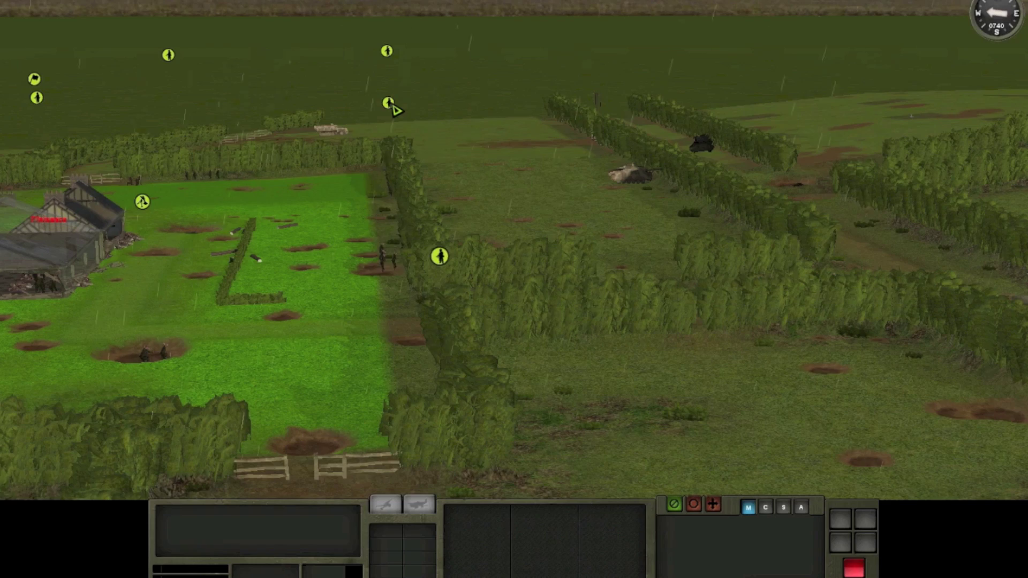
click(390, 105)
key(Tab)
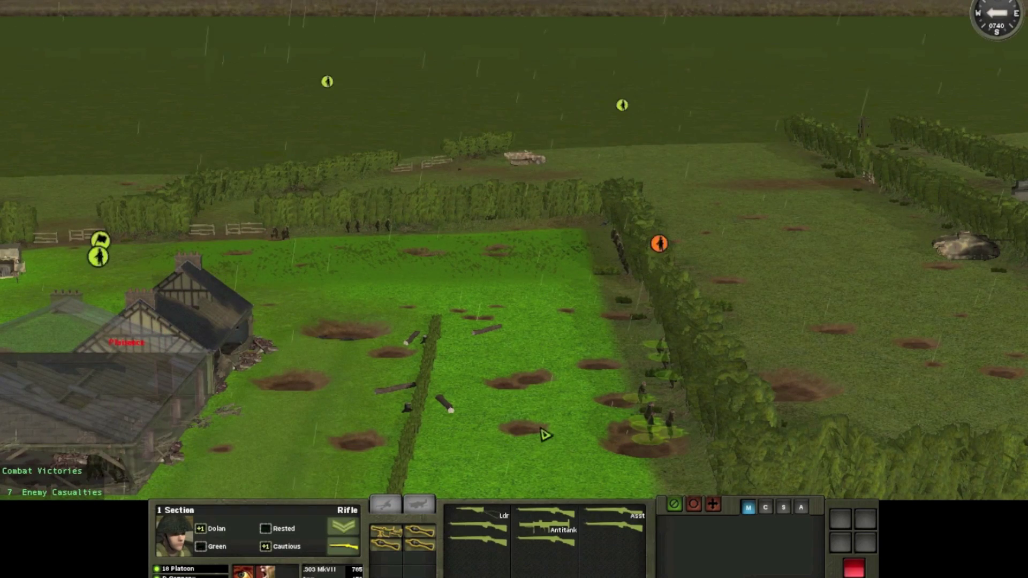
click(622, 105)
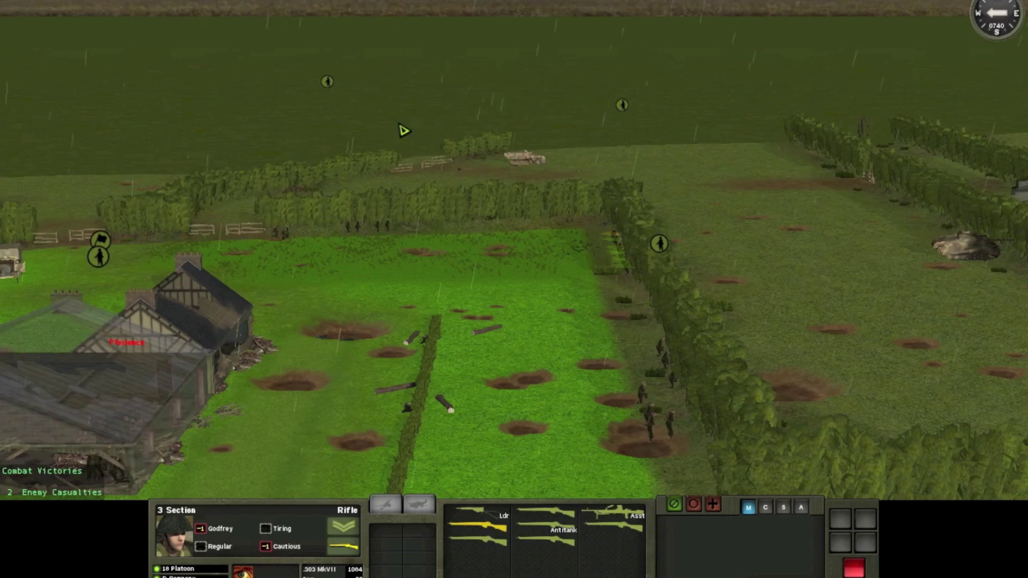
key(a)
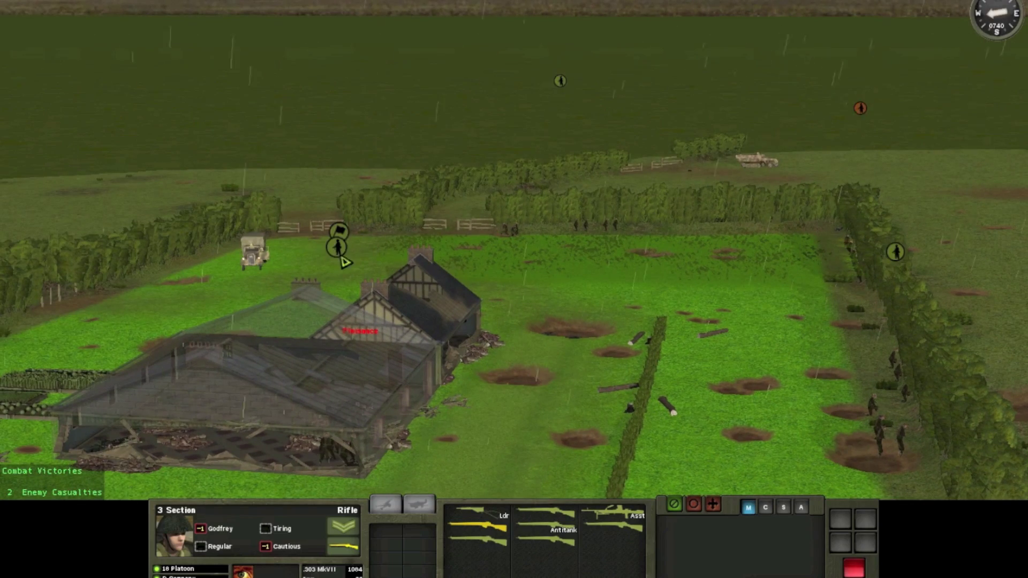
click(338, 249)
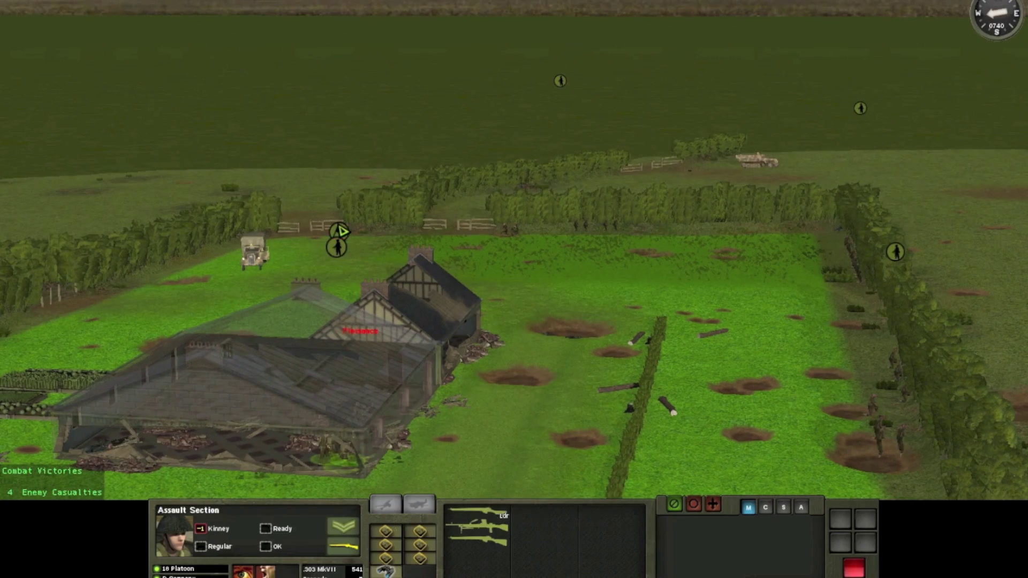
click(342, 232)
key(s)
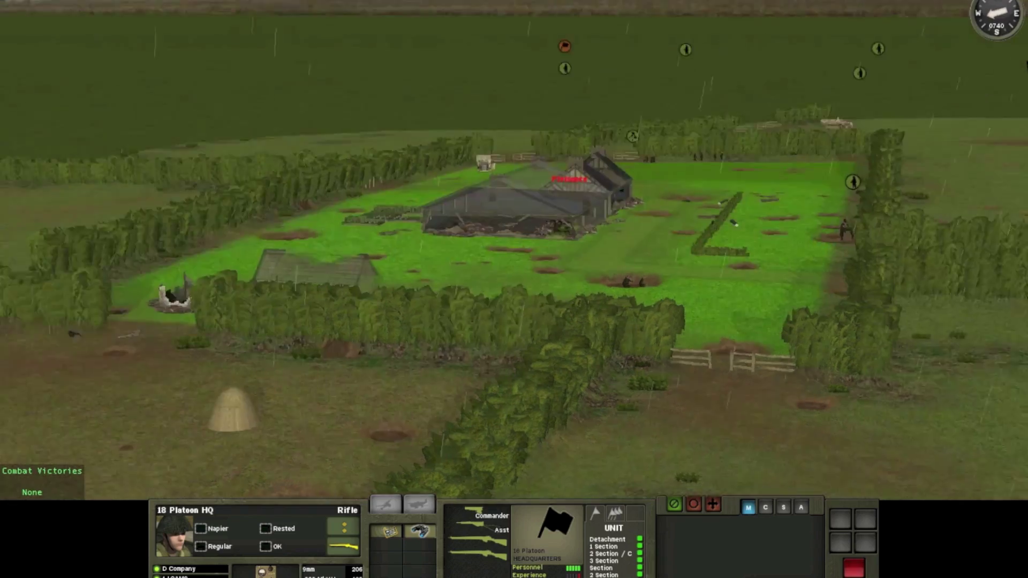
Sweep the camera along the hedged lane and plowed field, then back to the farm.
key(d)
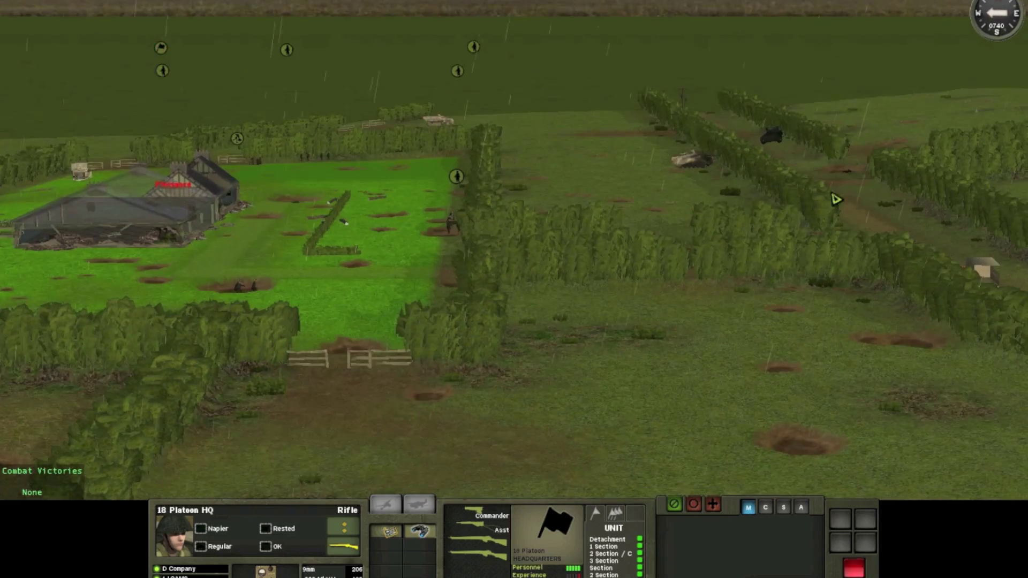
key(d)
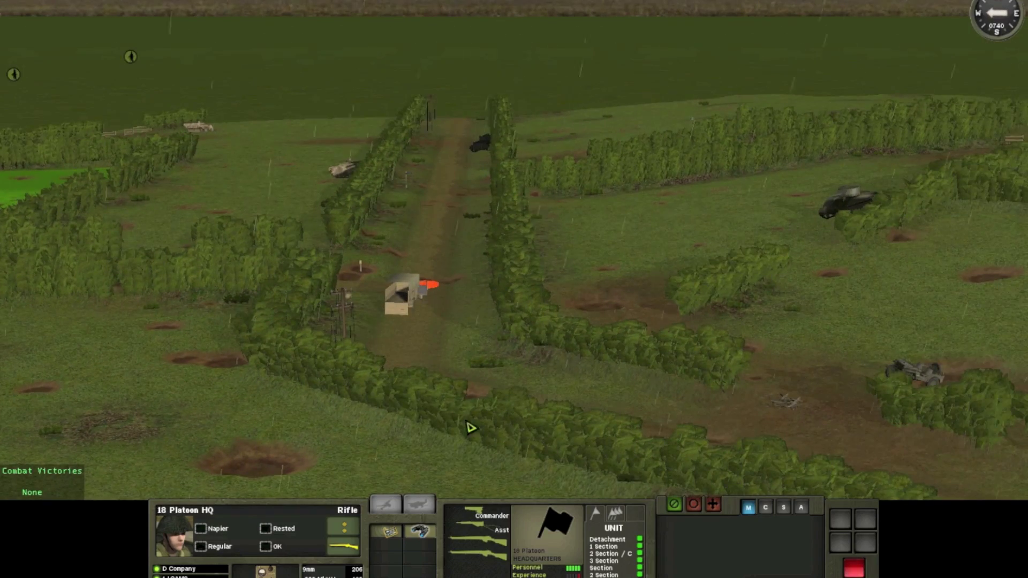
key(d)
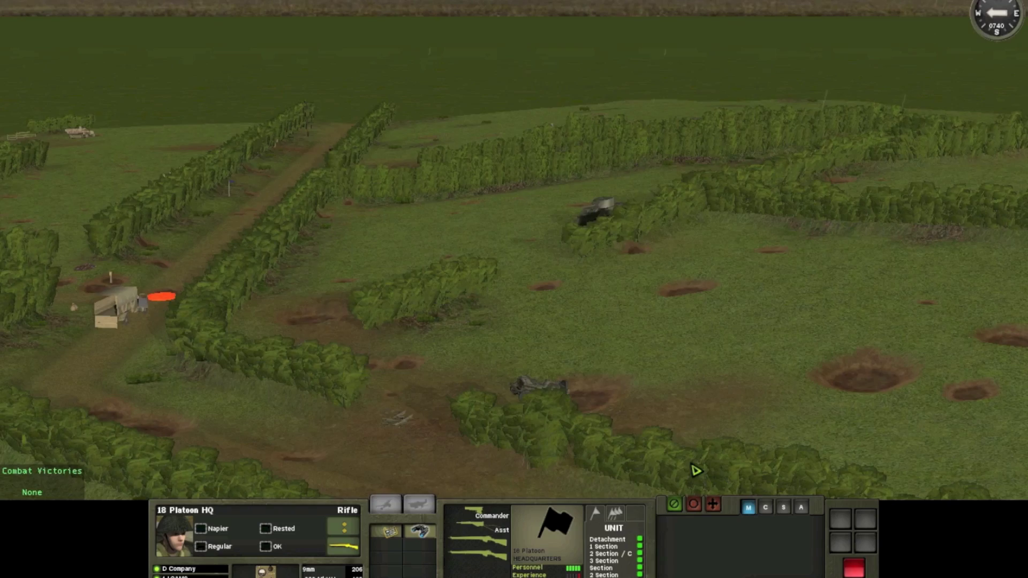
key(s)
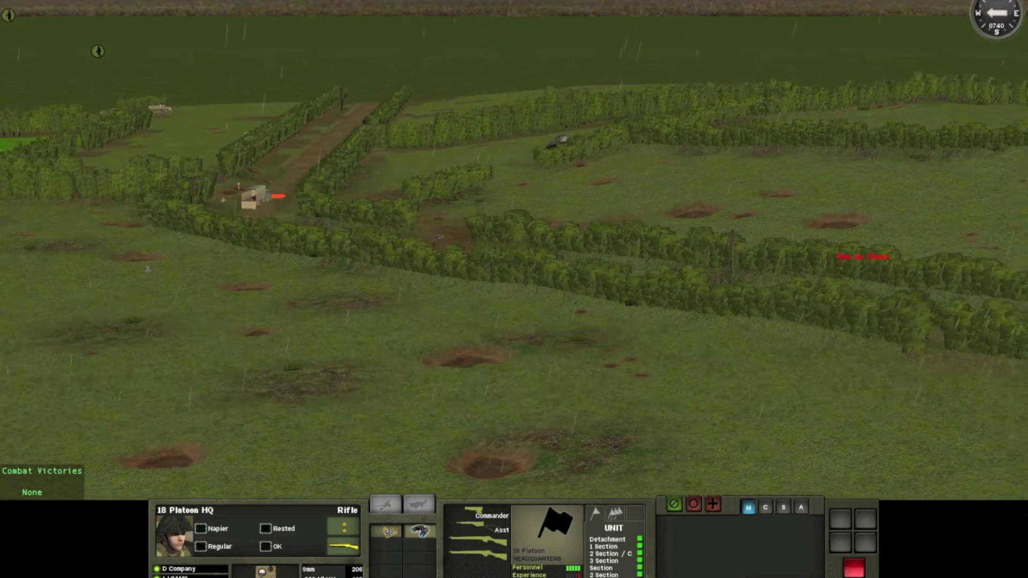
key(d)
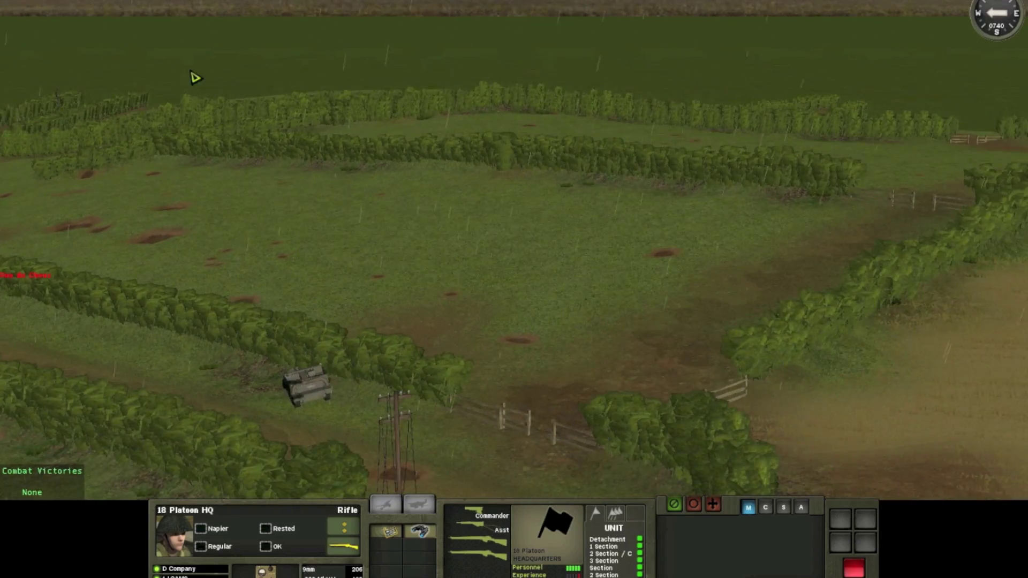
key(a)
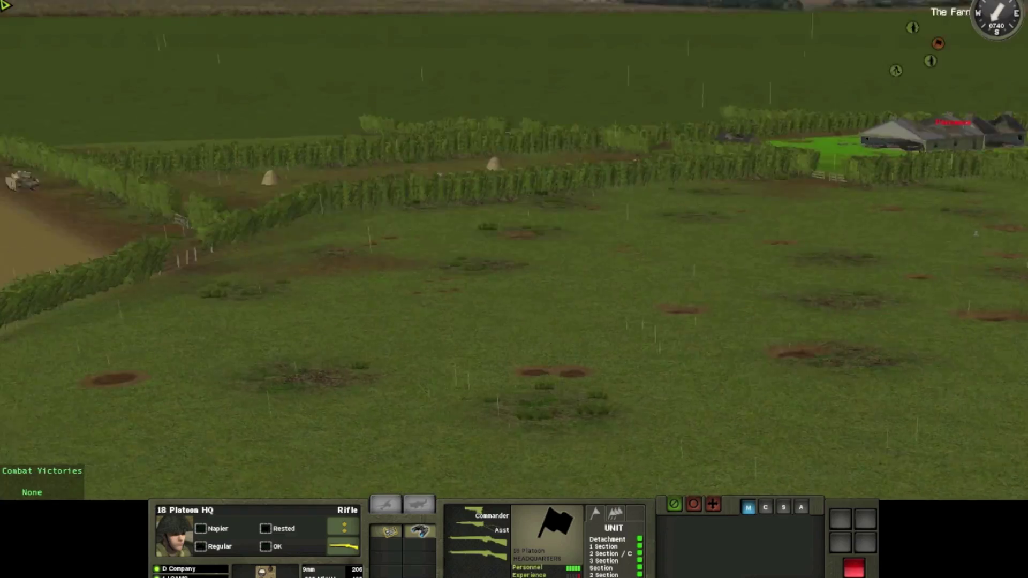
key(a)
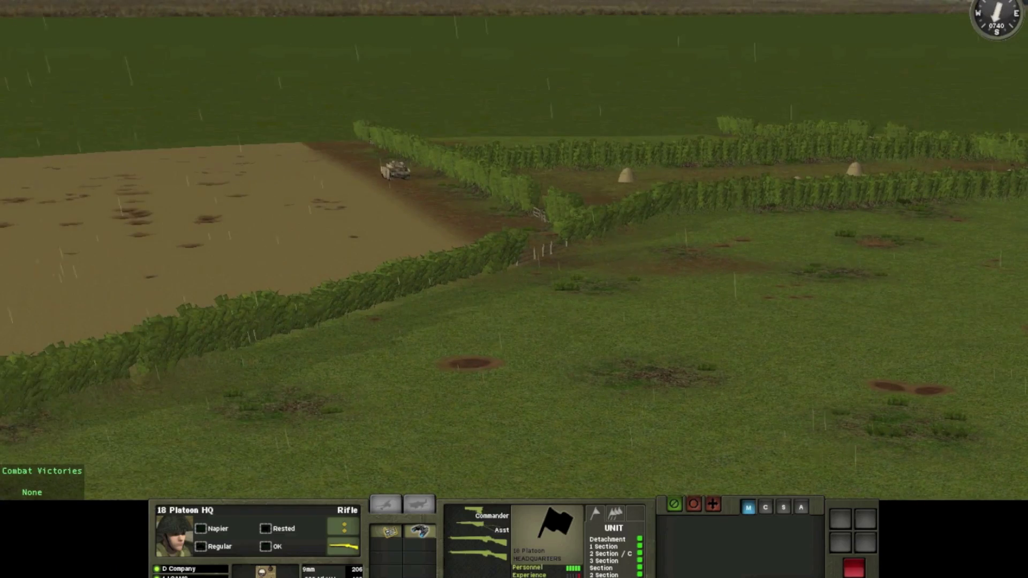
key(s)
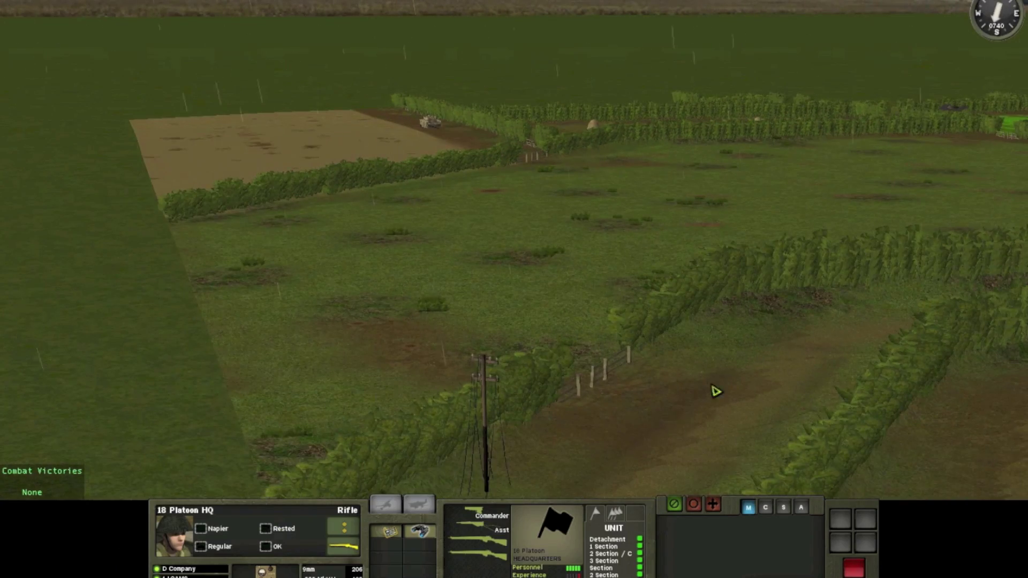
key(w)
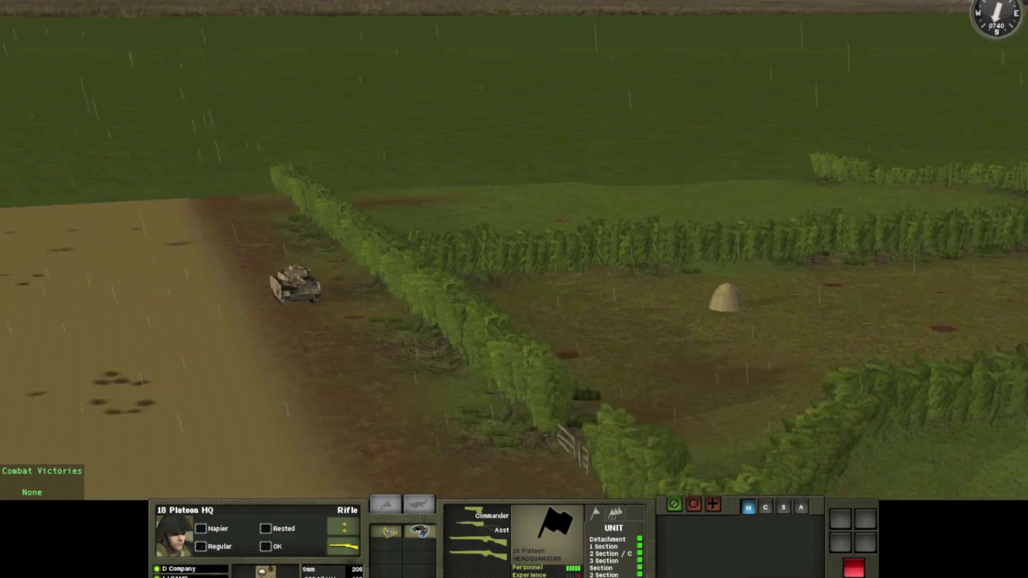
key(d)
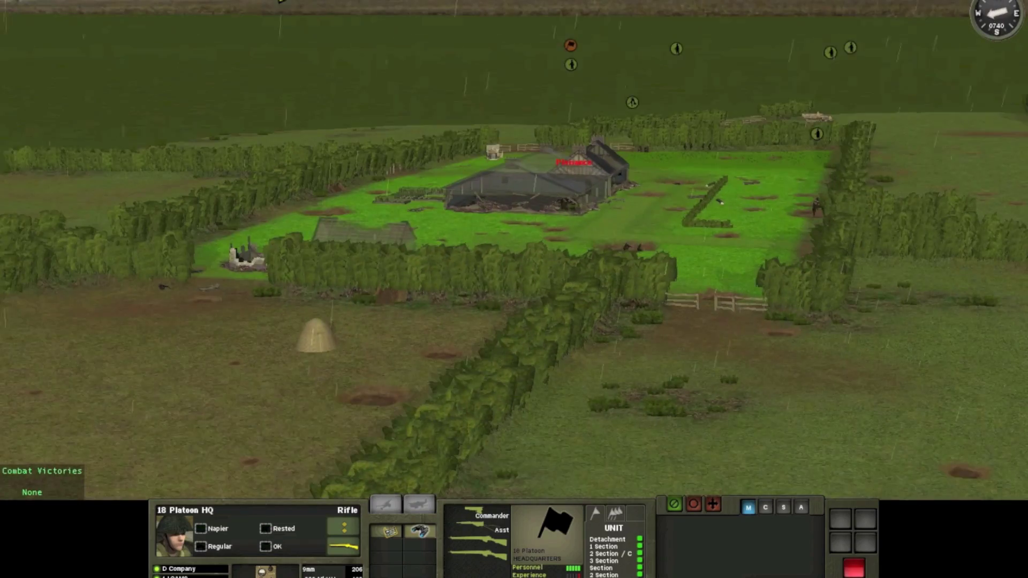
key(w)
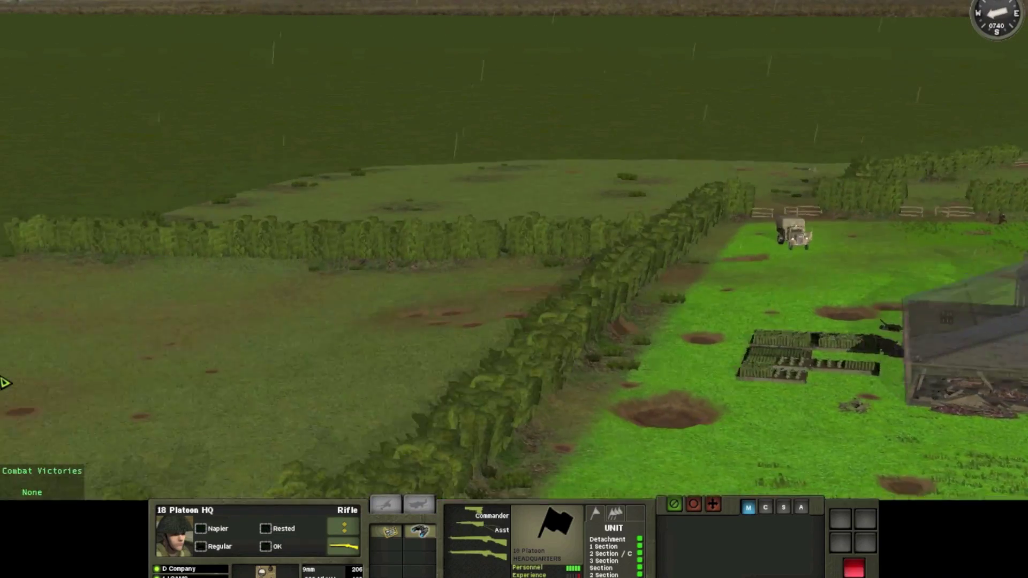
drag(478, 131, 514, 241)
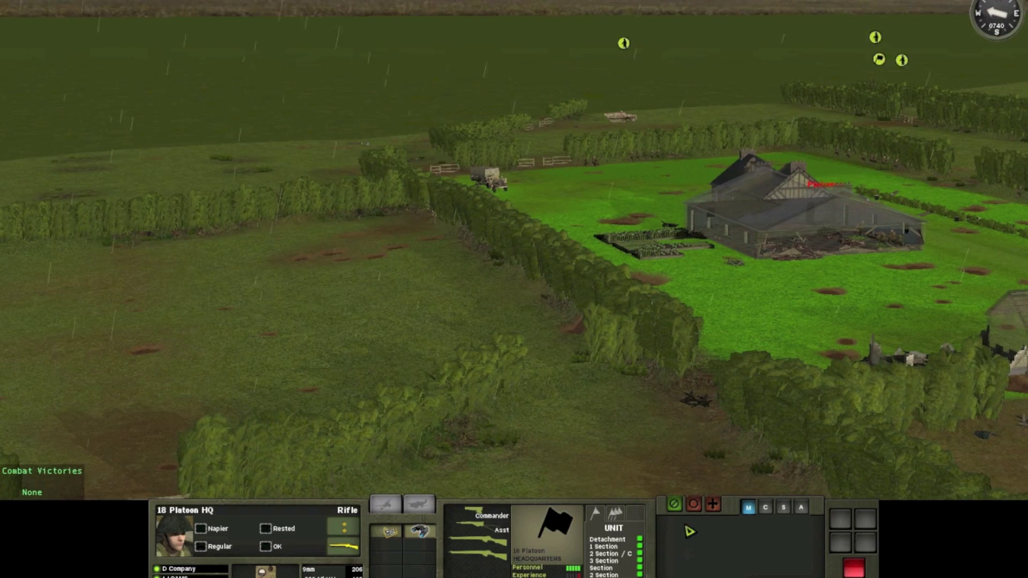
Clear the unit selection and center the camera on the farm compound.
click(692, 399)
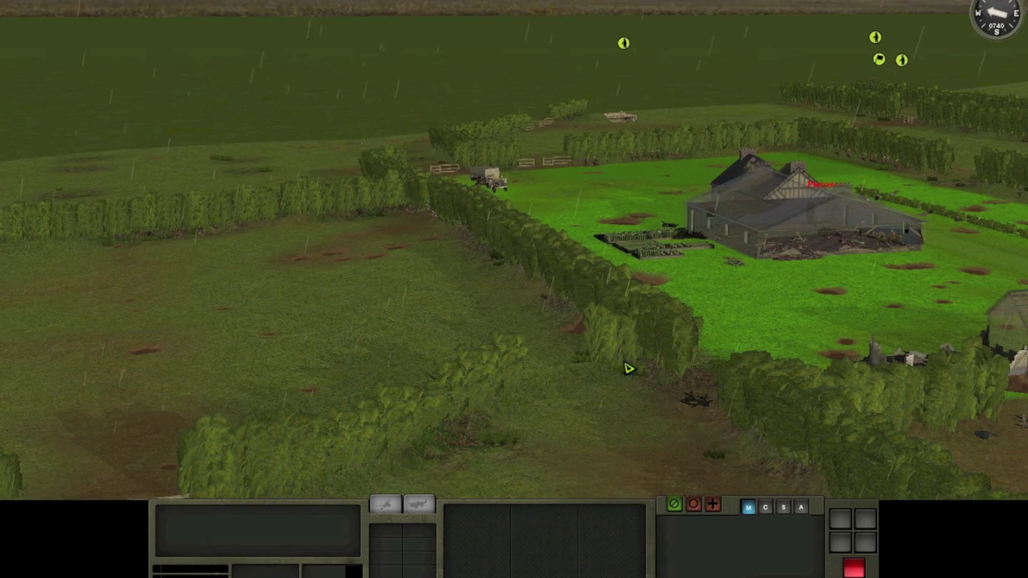
click(543, 309)
click(524, 287)
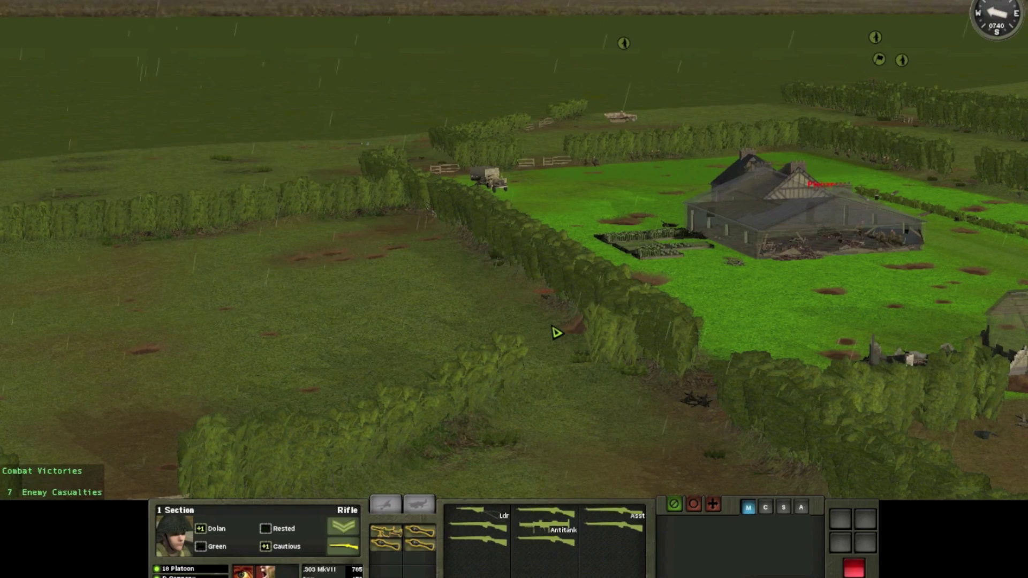
key(Tab)
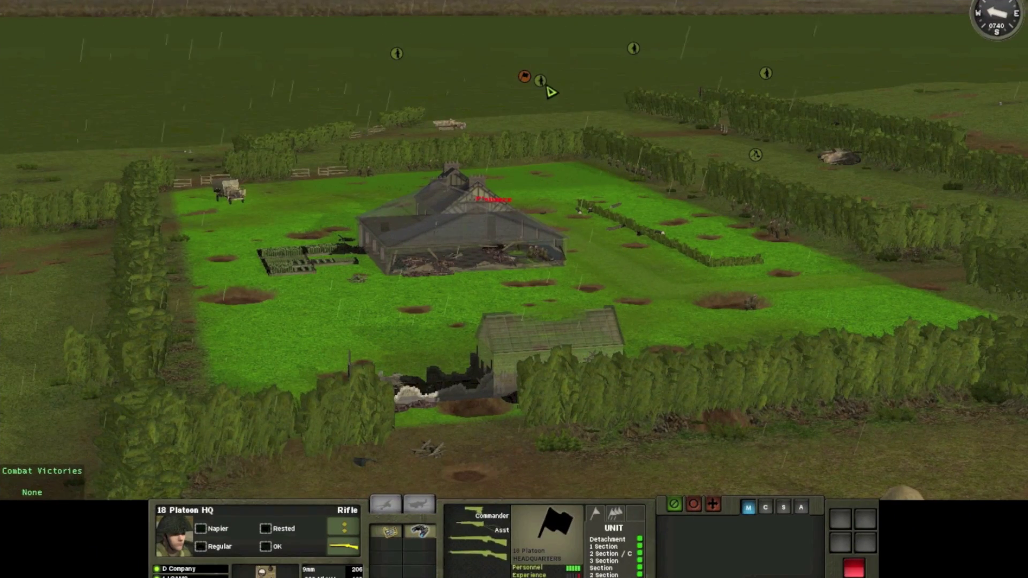
Inspect the Assault Section, 3 Section and 2 Section, then the Breach Team over the haystack field.
click(540, 78)
click(633, 50)
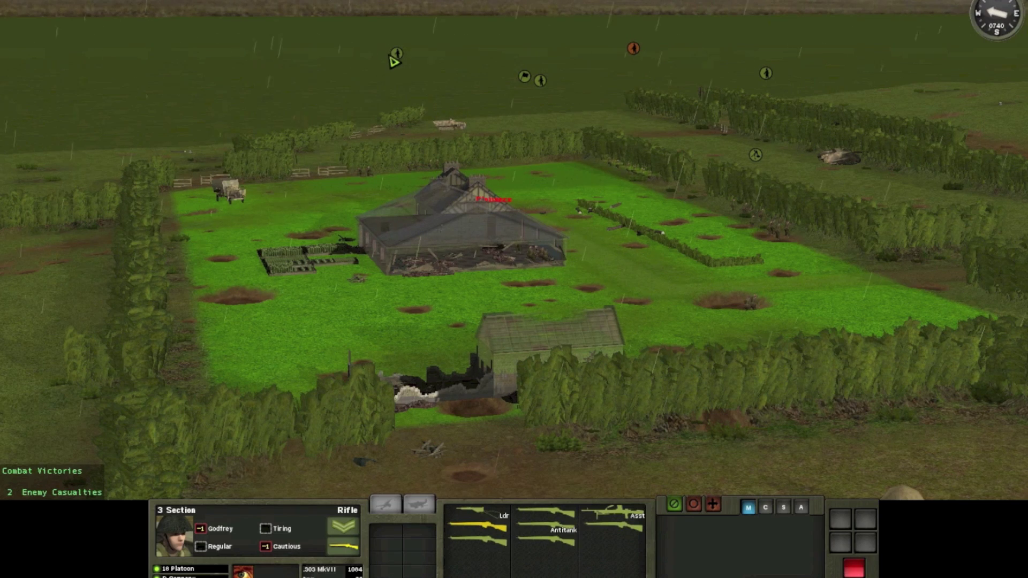
click(397, 54)
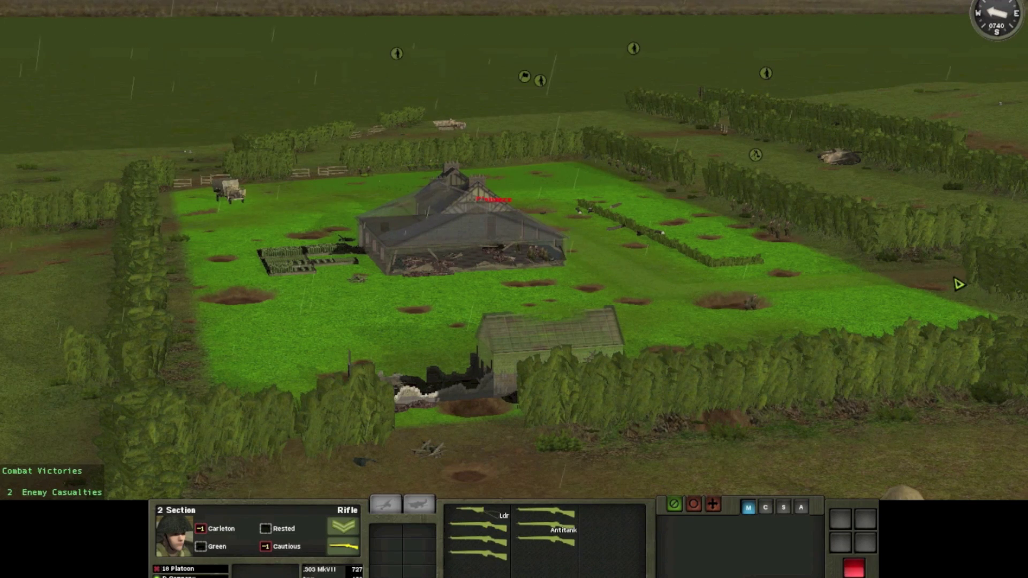
key(s)
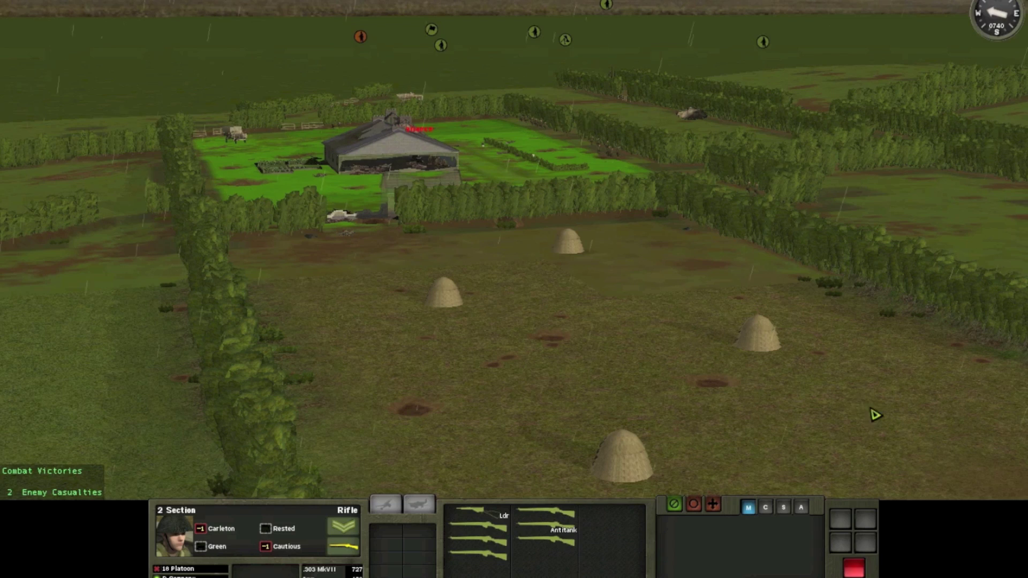
click(691, 234)
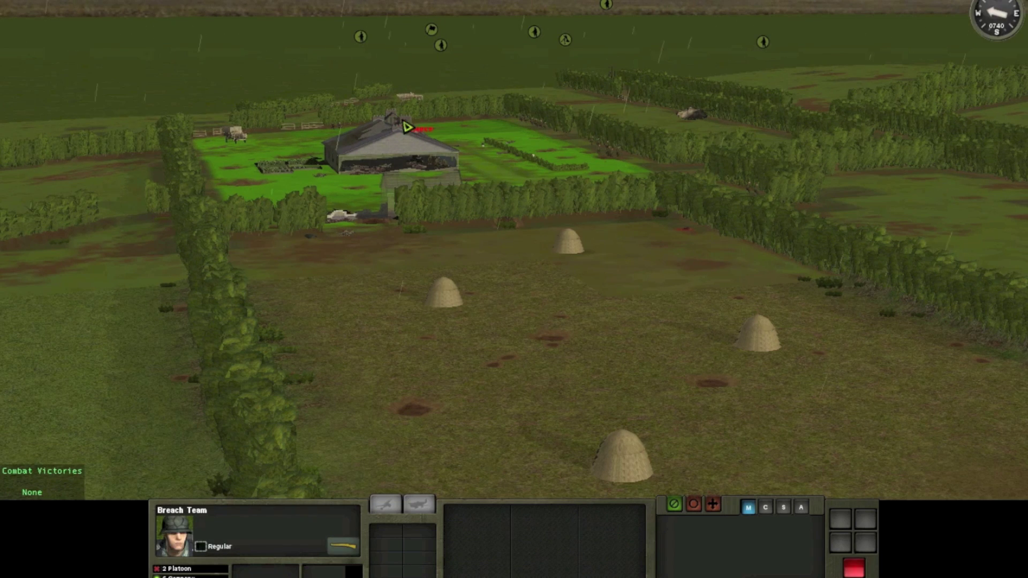
scroll(327, 139, up, 3)
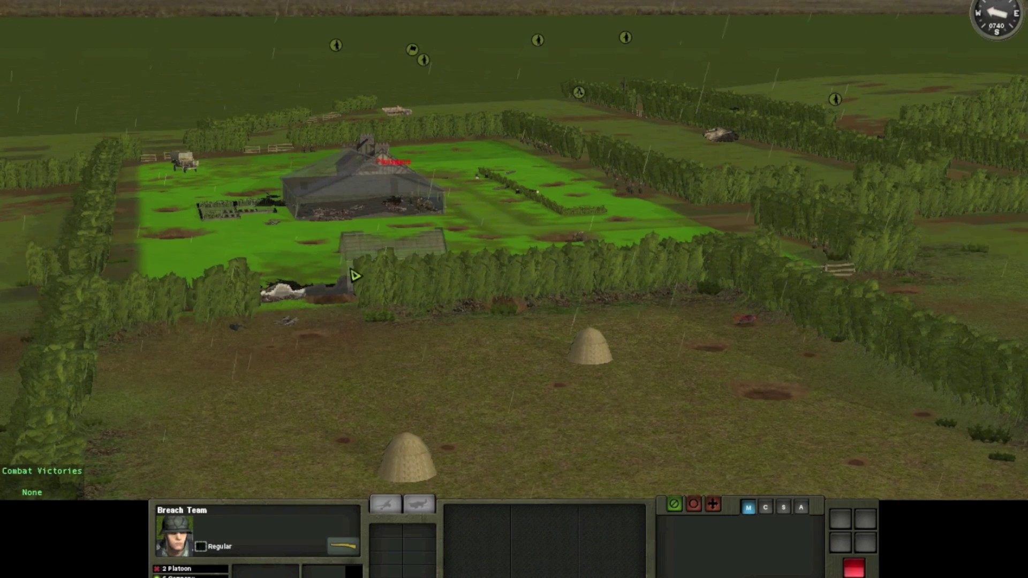
Inspect the Light Machinegun Team, then the 18 Platoon HQ near the barn.
click(245, 331)
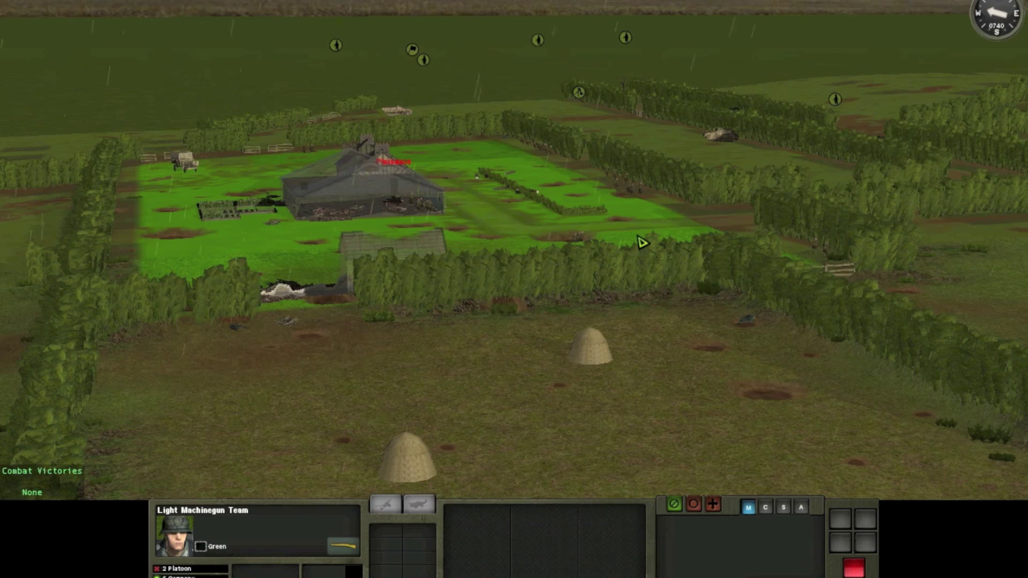
click(431, 216)
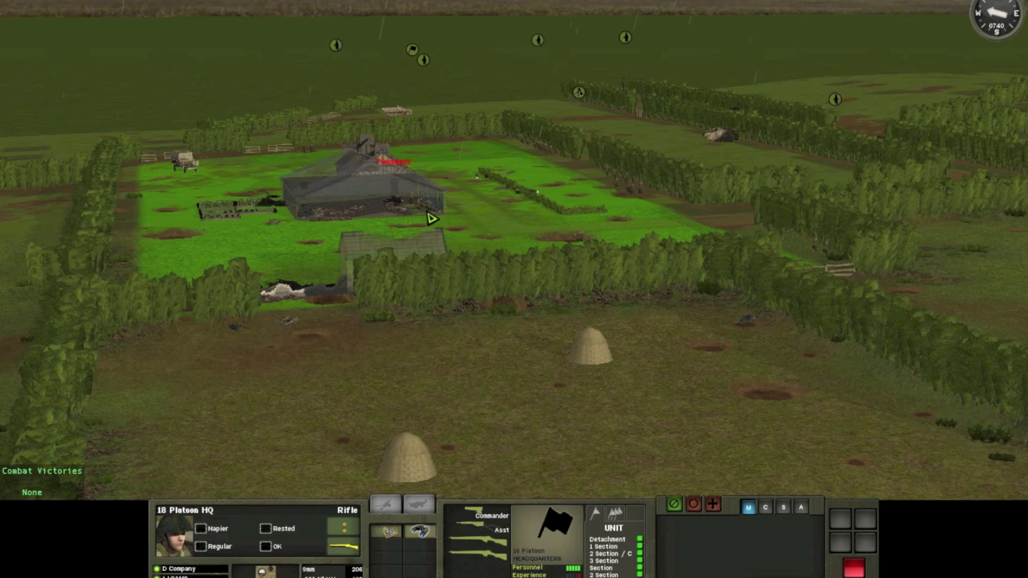